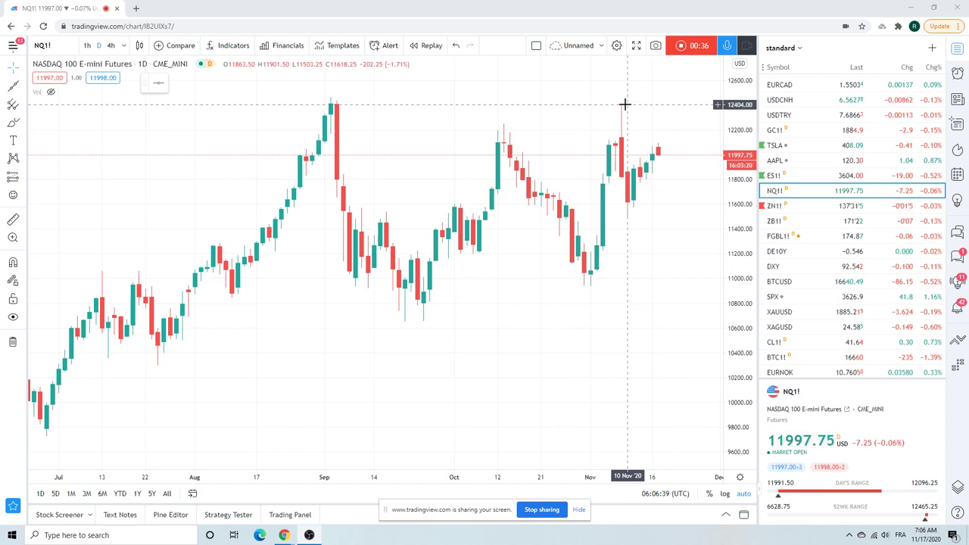
# Hide the rising trend line on the ES1! S&P 500 E-mini futures chart.
pyautogui.click(787, 175)
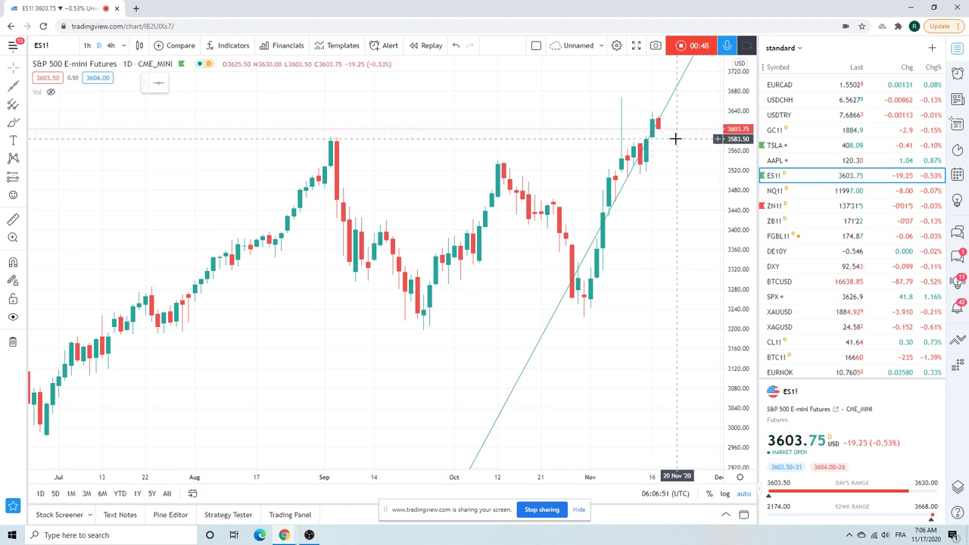
pyautogui.rightClick(589, 255)
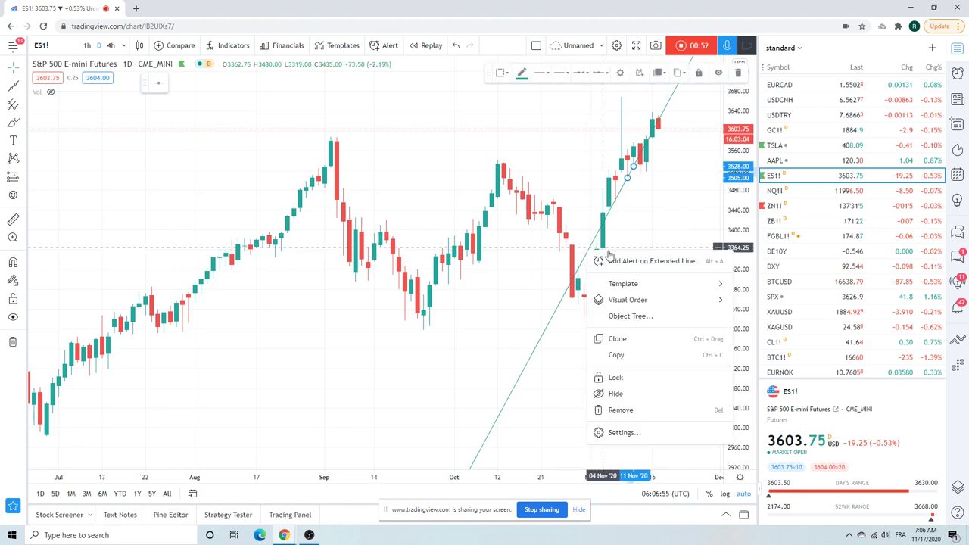
pyautogui.click(656, 394)
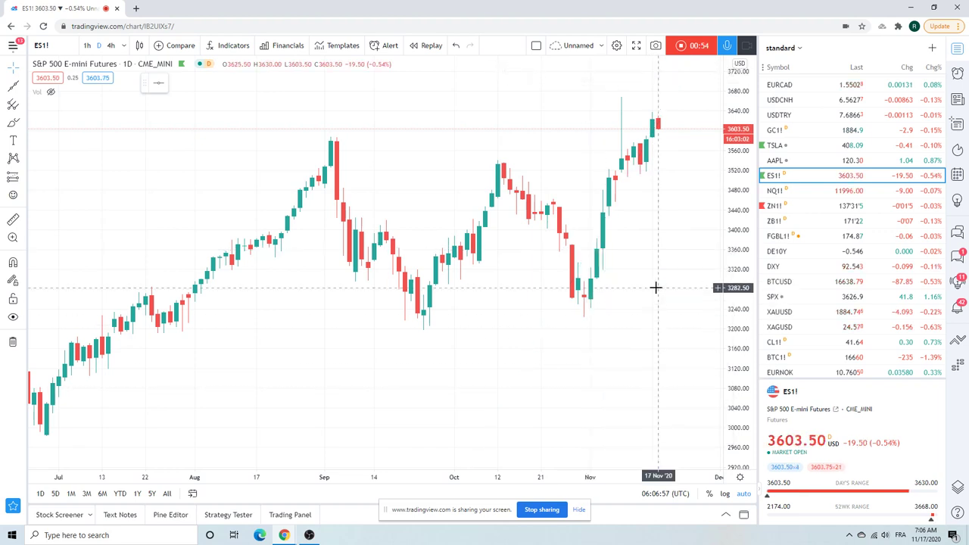
# Switch back to the NQ1! NASDAQ 100 futures chart and scroll through it.
pyautogui.click(783, 190)
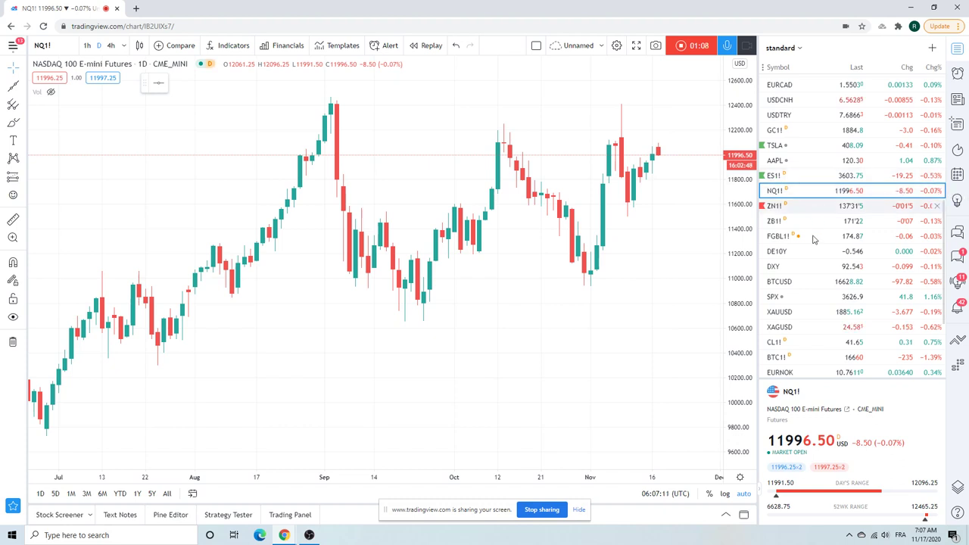
pyautogui.scroll(-2, 829, 220)
pyautogui.scroll(-1, 829, 220)
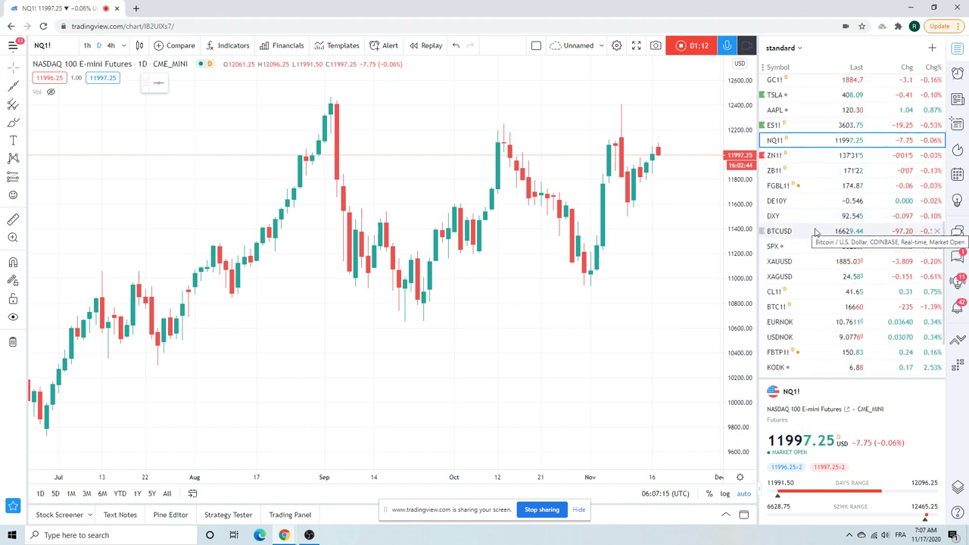
pyautogui.scroll(3, 816, 231)
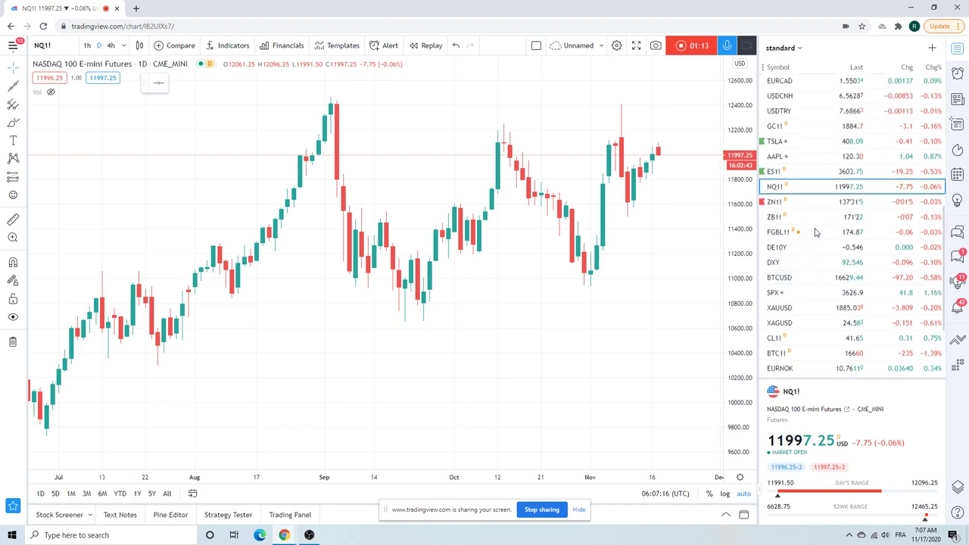
# Open the GC1! Gold Futures chart and hide its descending and shallow rising trend lines.
pyautogui.click(774, 130)
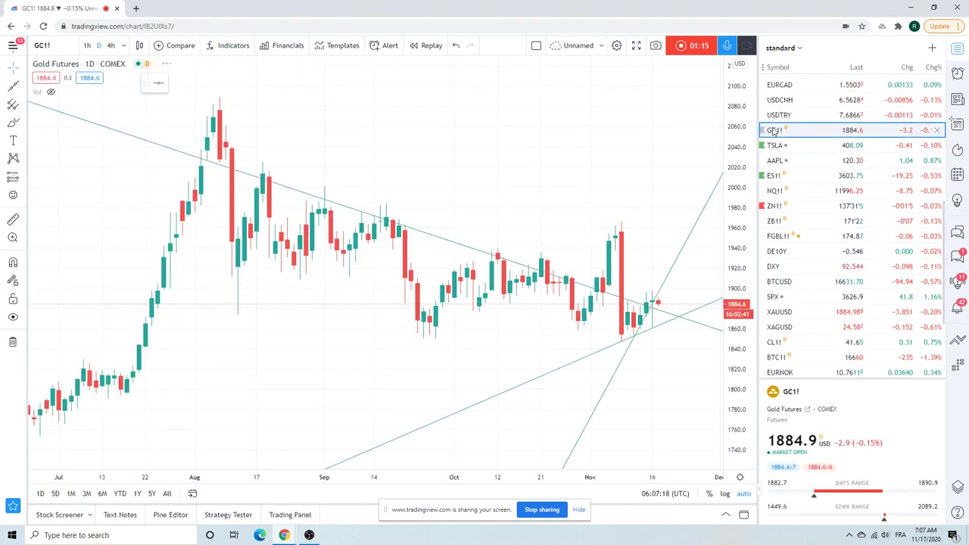
pyautogui.rightClick(615, 296)
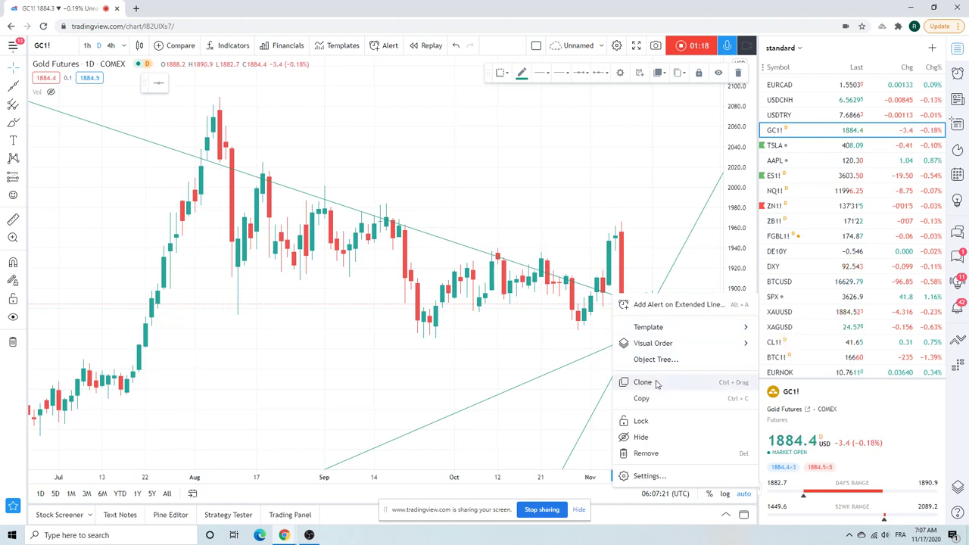
pyautogui.click(669, 436)
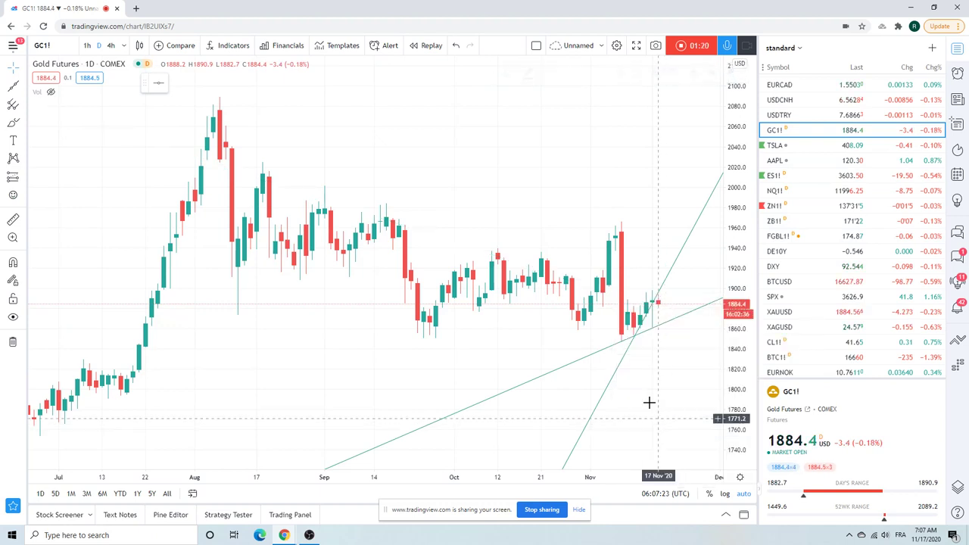
pyautogui.rightClick(601, 355)
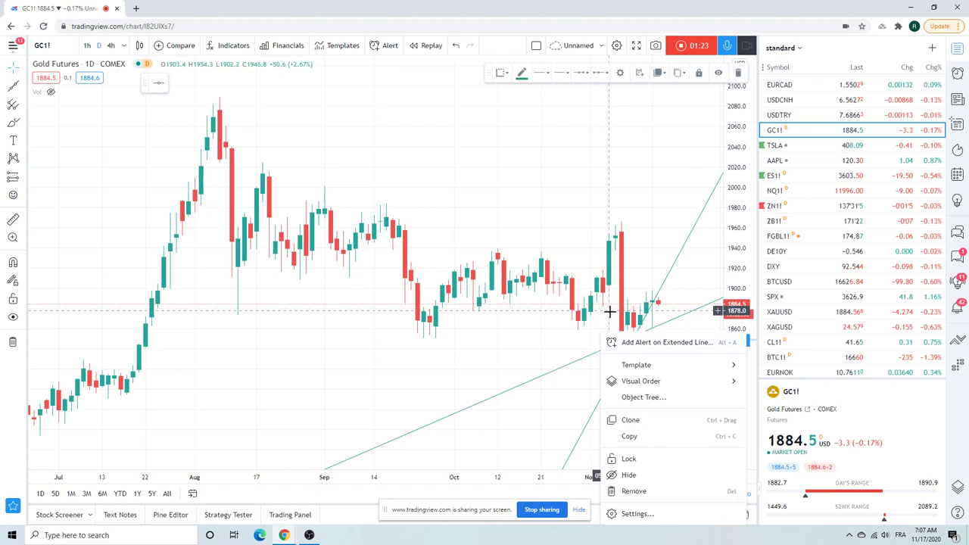
pyautogui.click(655, 475)
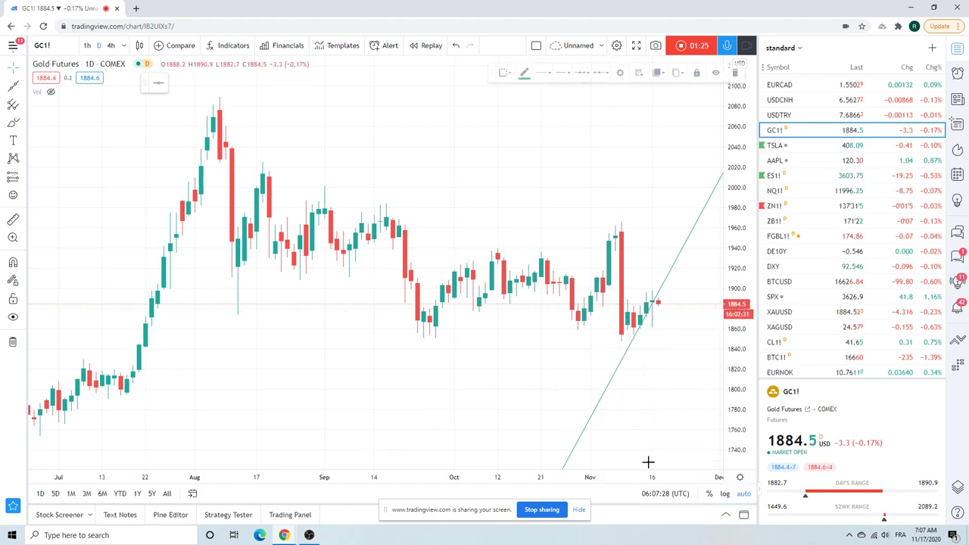
# Leave the steep trend line unchanged and switch Gold Futures to 4-hour candles.
pyautogui.rightClick(611, 386)
pyautogui.click(379, 319)
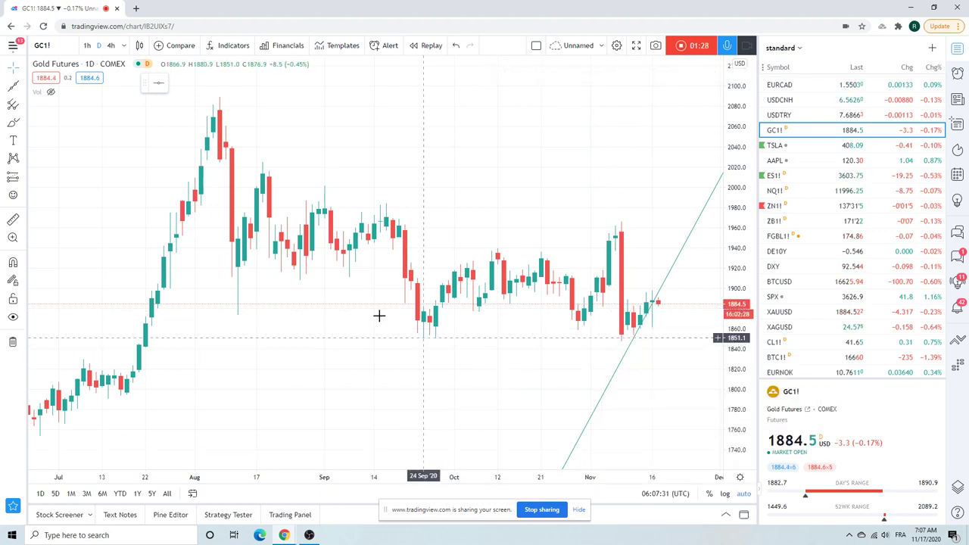
pyautogui.click(111, 45)
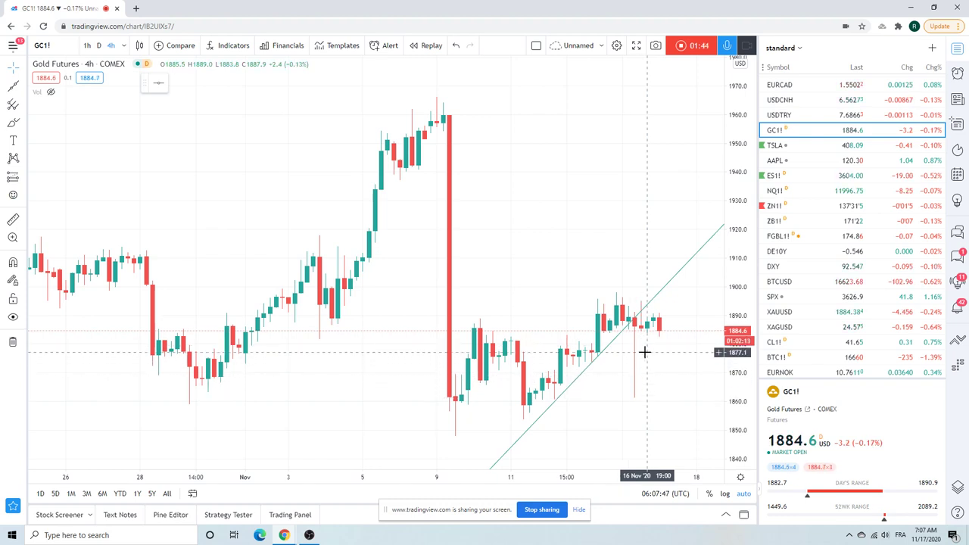
# View Gold Futures on 1-hour candles, then switch back to daily.
pyautogui.click(87, 45)
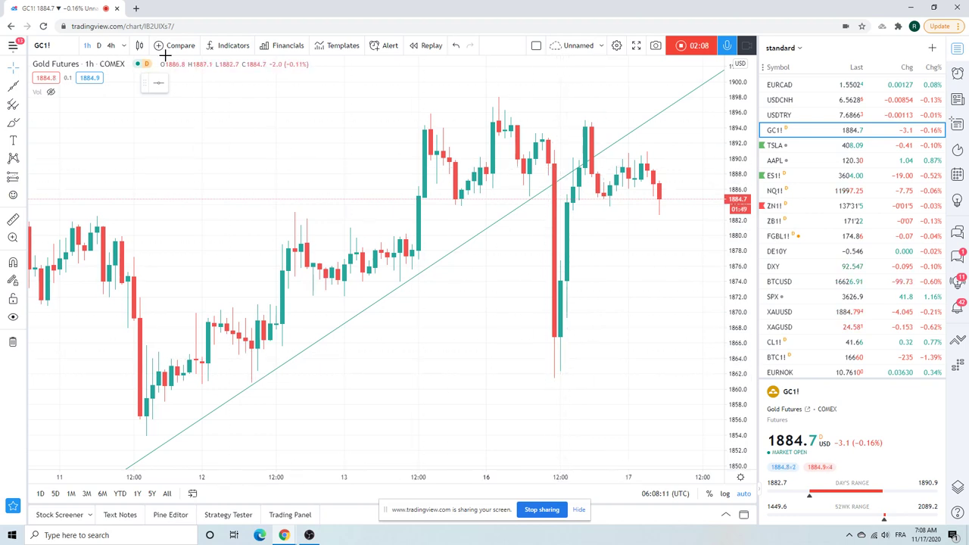
pyautogui.click(99, 45)
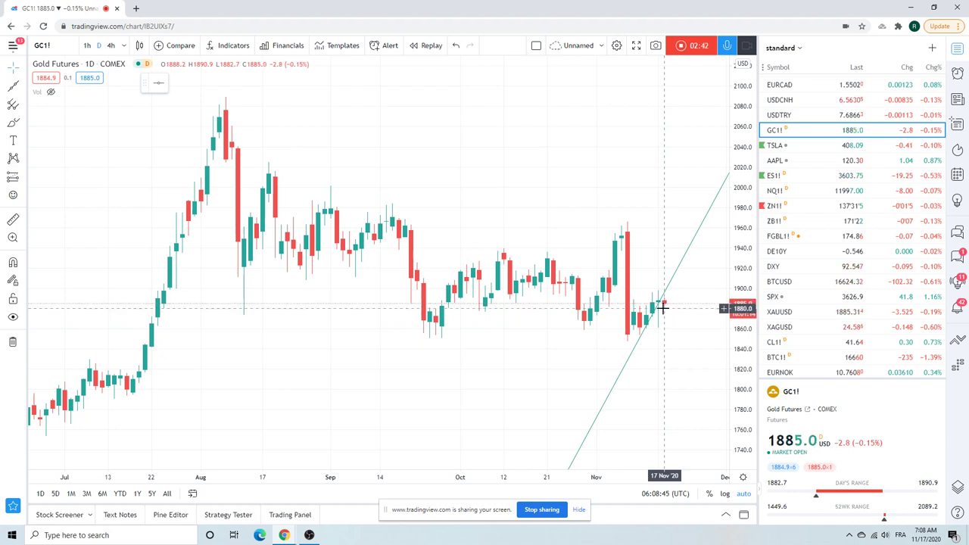
# Hide the steep trend line on the Gold Futures daily chart and scroll the watchlist up.
pyautogui.scroll(2, 663, 309)
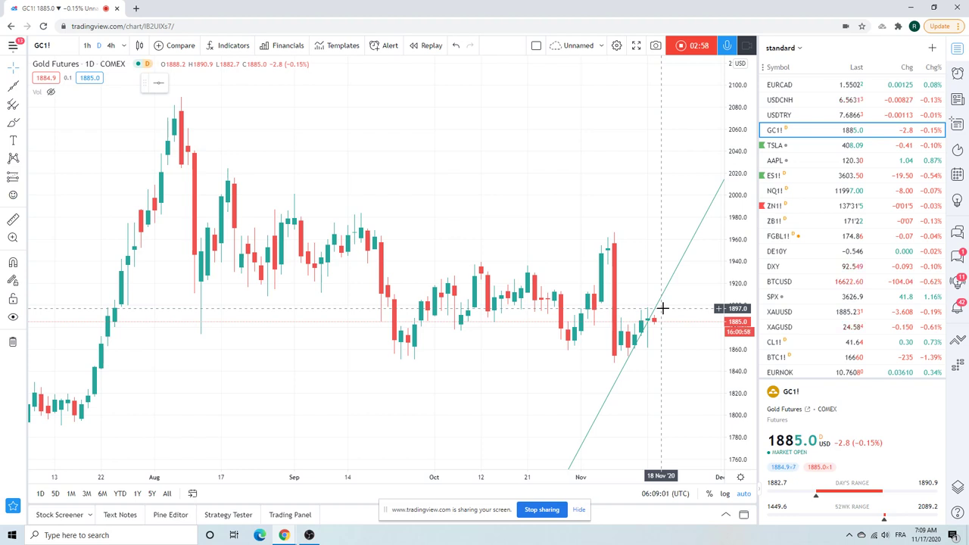
pyautogui.rightClick(614, 391)
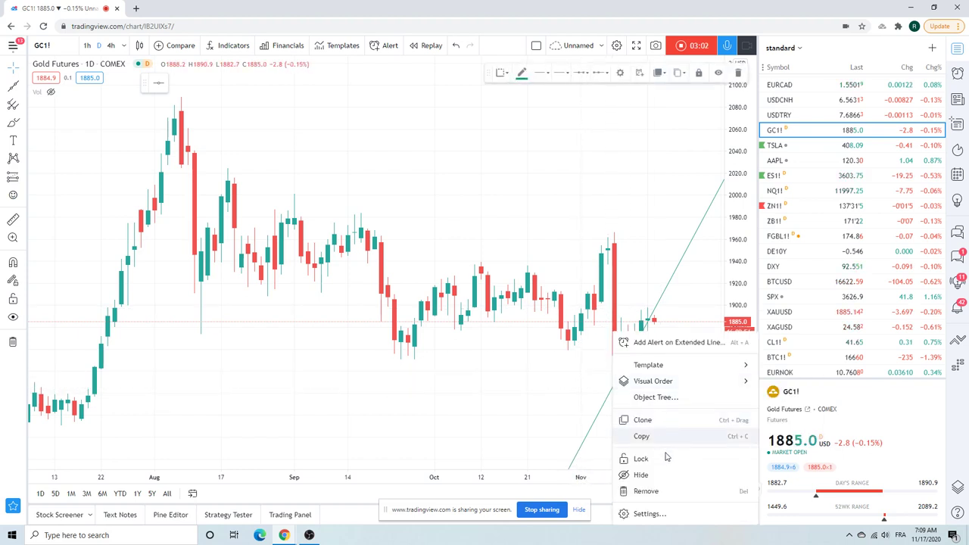
pyautogui.click(667, 482)
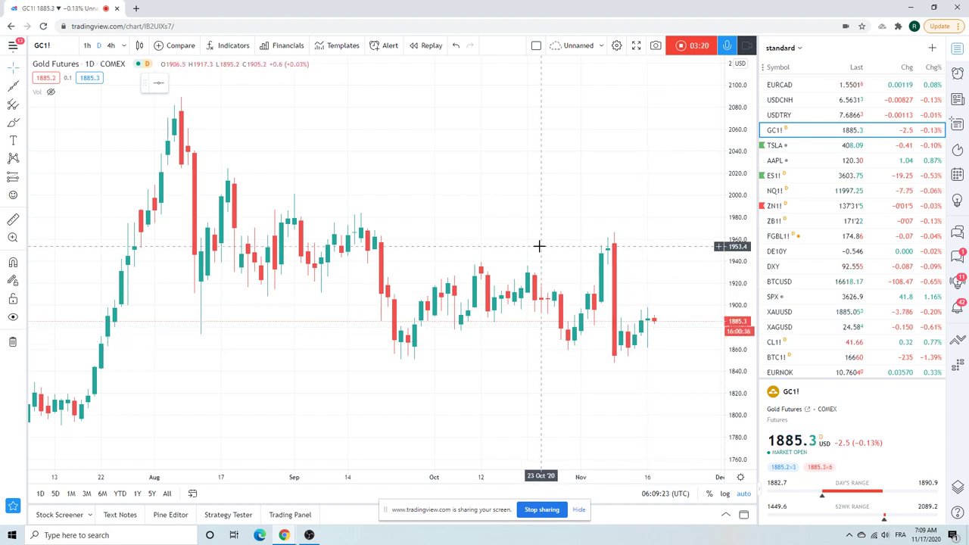
pyautogui.scroll(5, 793, 198)
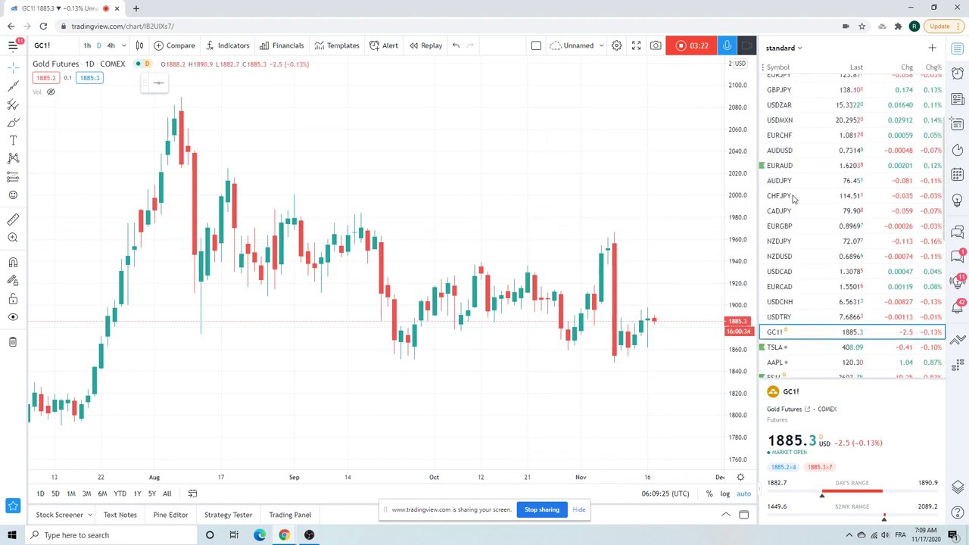
pyautogui.scroll(3, 794, 199)
# Open the EURUSD daily chart and zoom around its descending trend line.
pyautogui.click(801, 117)
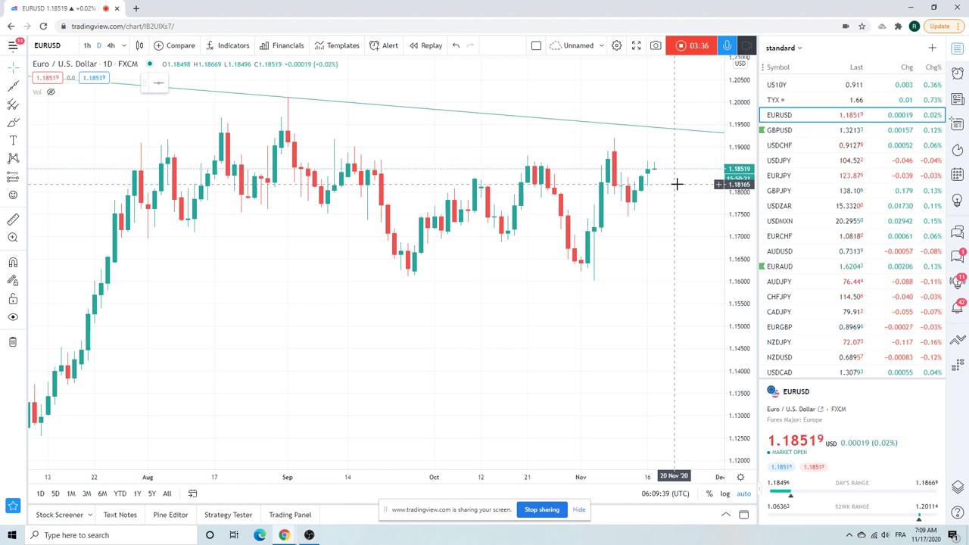
pyautogui.scroll(-2, 677, 184)
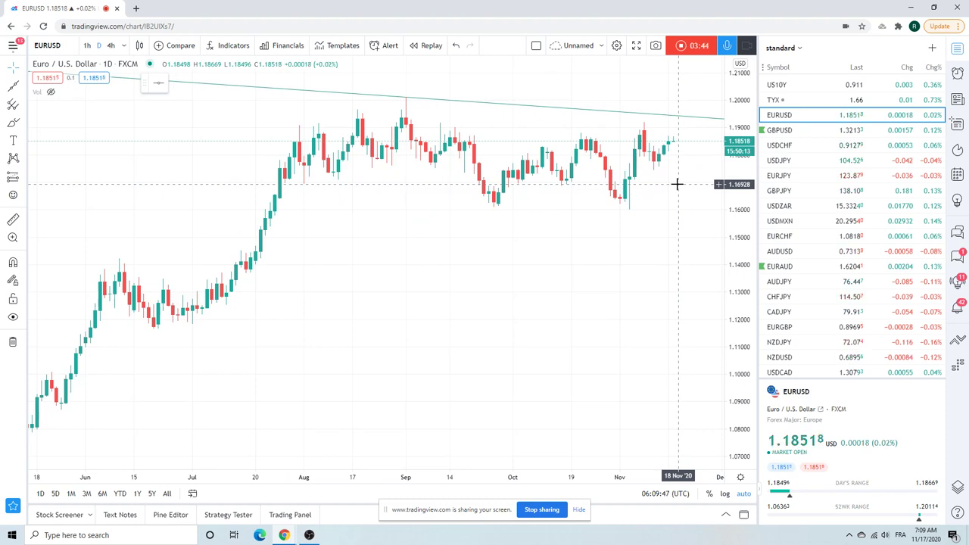
pyautogui.scroll(2, 677, 183)
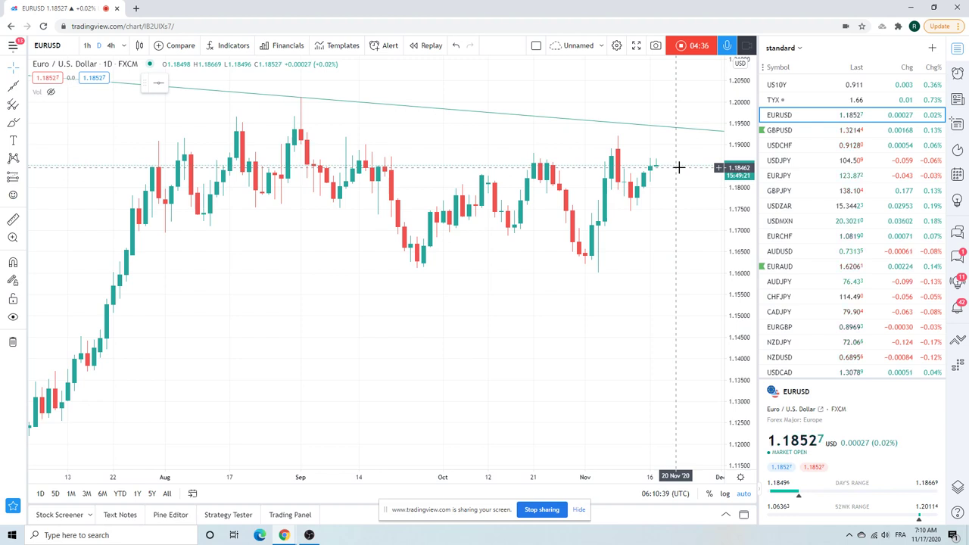
pyautogui.scroll(-1, 679, 166)
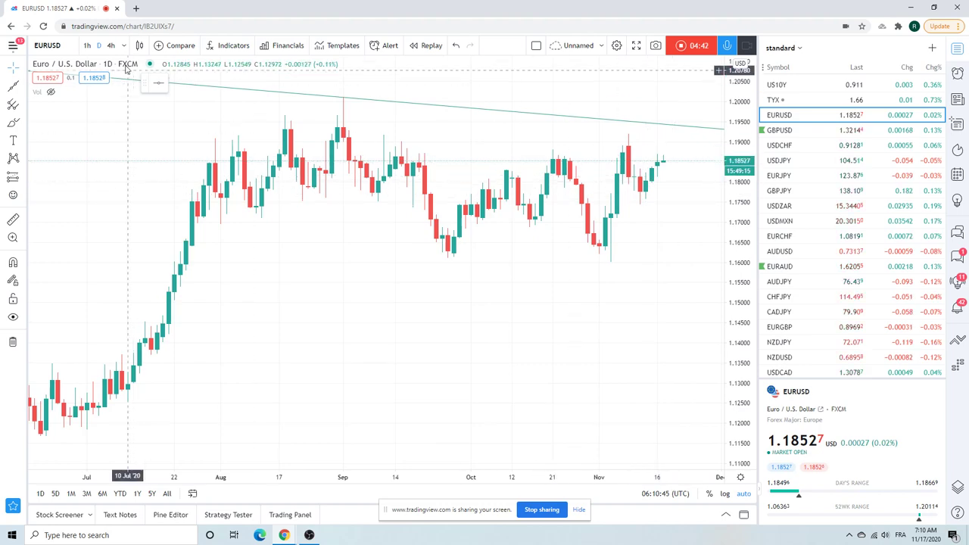
# Zoom the EURUSD daily chart out and back in to review the long-term trend.
pyautogui.scroll(-5, 516, 197)
pyautogui.scroll(-5, 516, 197)
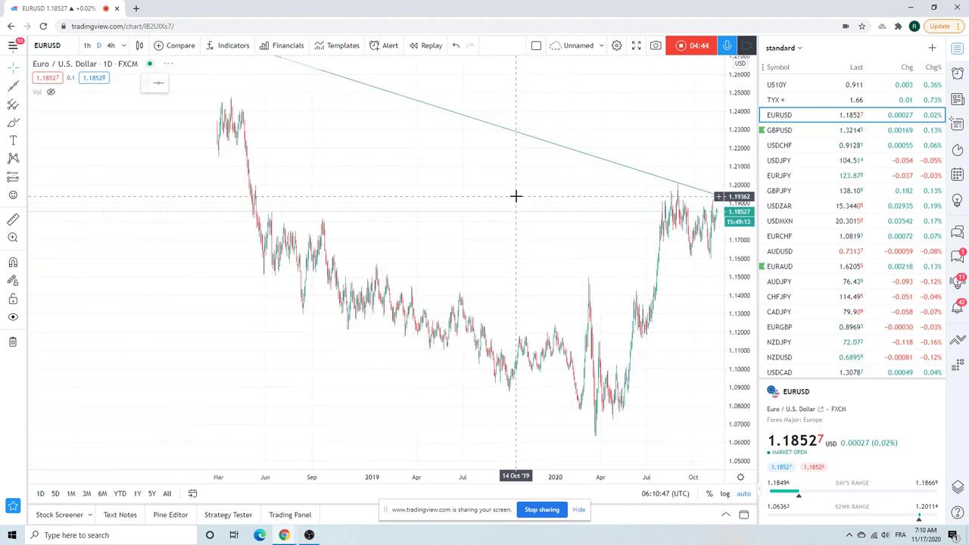
pyautogui.scroll(-1, 516, 196)
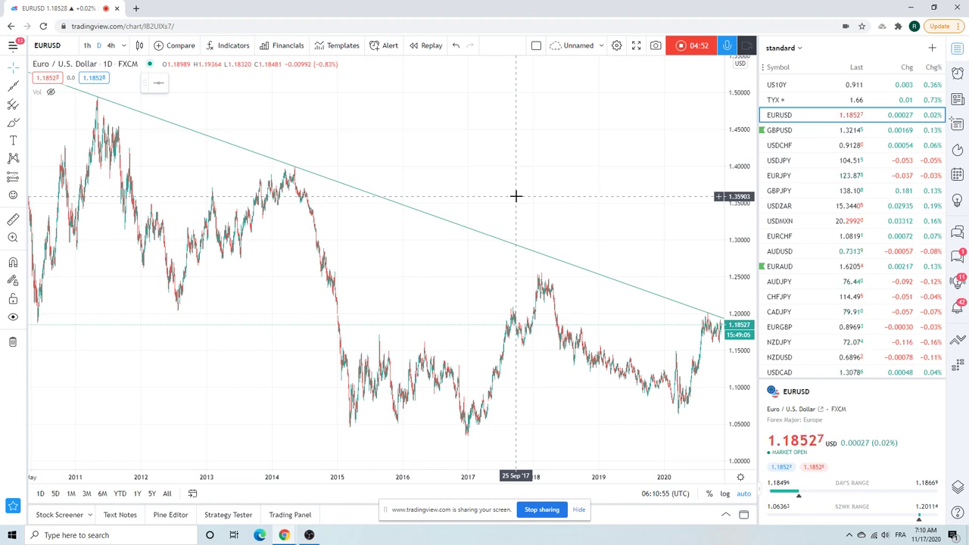
pyautogui.scroll(3, 516, 196)
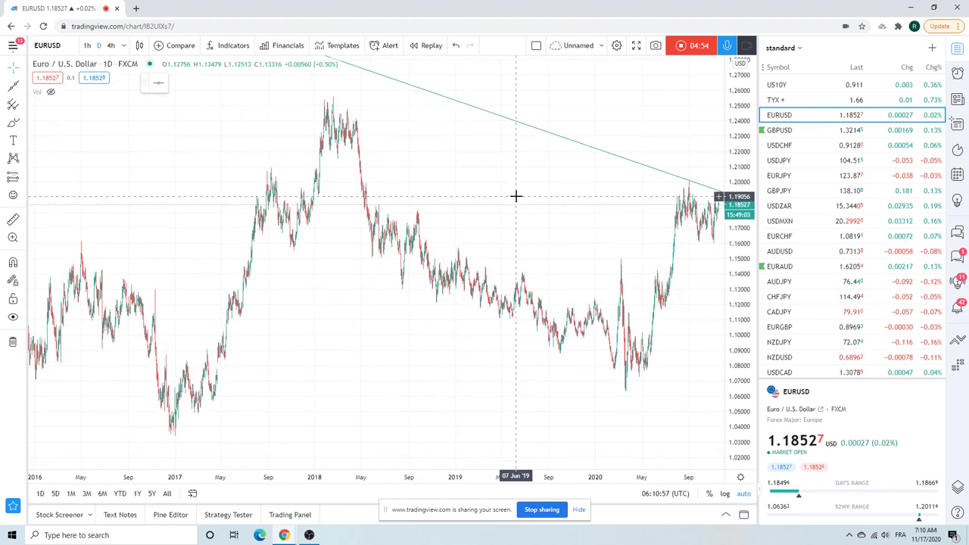
pyautogui.scroll(4, 516, 196)
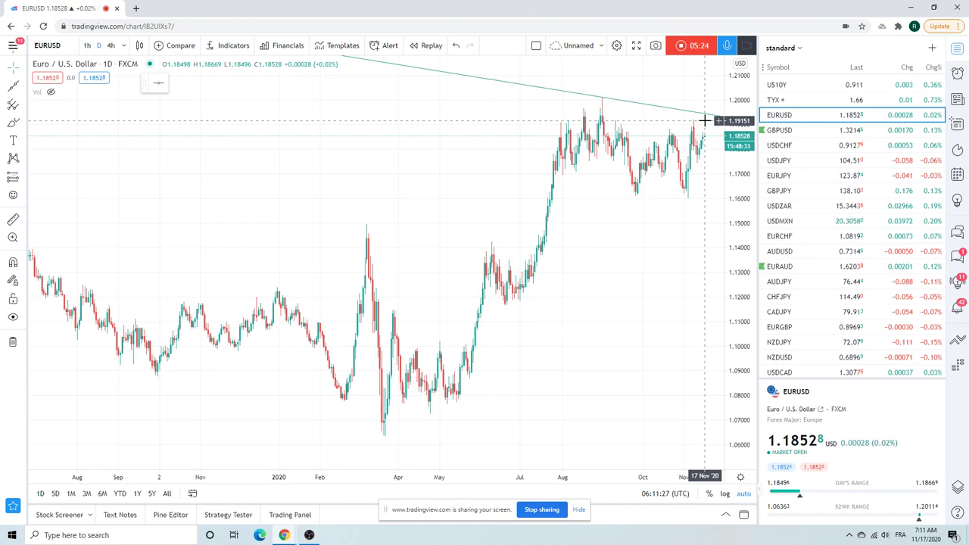
pyautogui.click(776, 132)
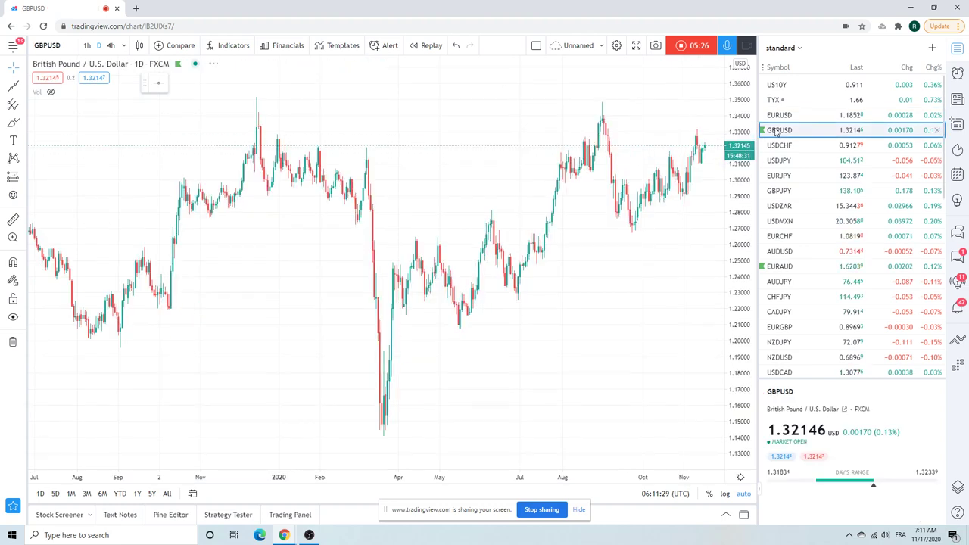
pyautogui.scroll(2, 617, 176)
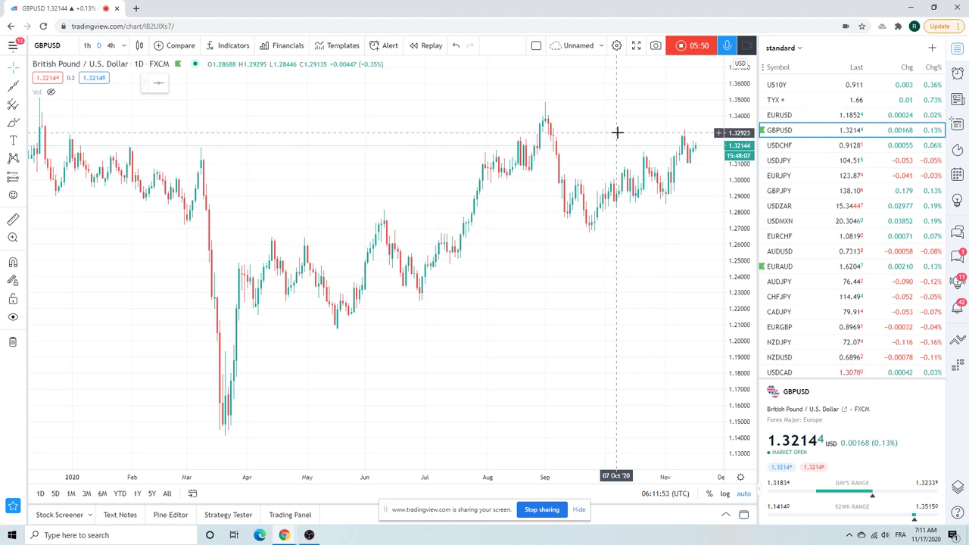
pyautogui.scroll(-2, 612, 129)
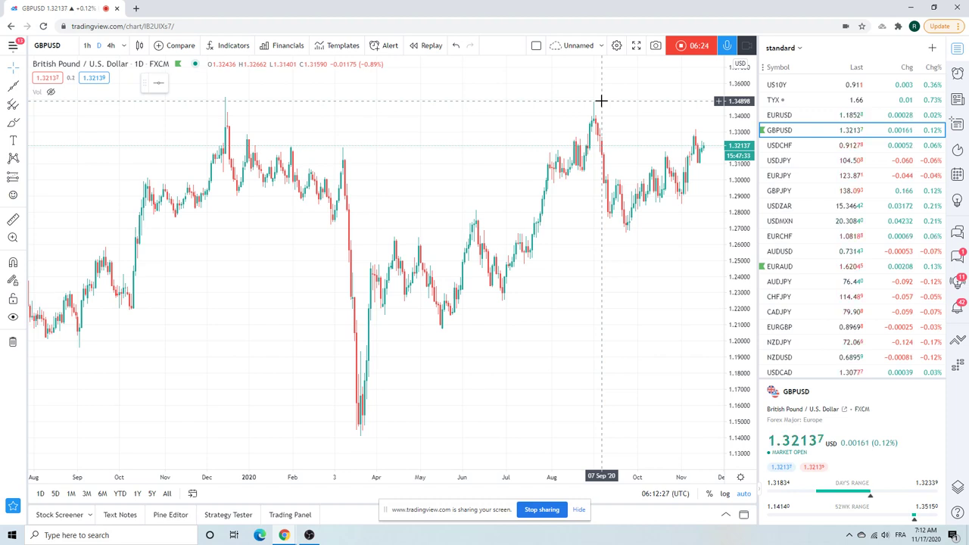
# Open and zoom into the USDCHF chart, then bring up the USDJPY daily chart.
pyautogui.click(786, 147)
pyautogui.scroll(5, 586, 179)
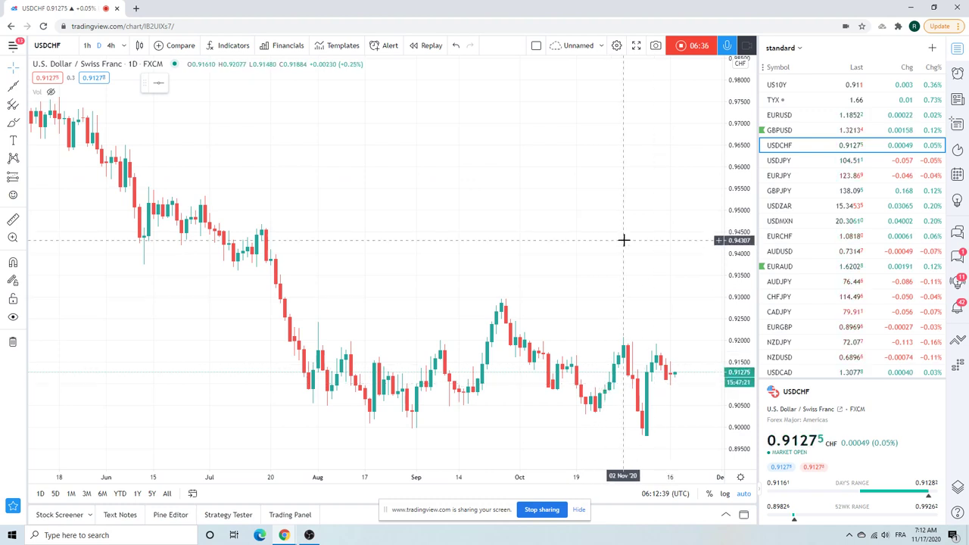
pyautogui.click(782, 162)
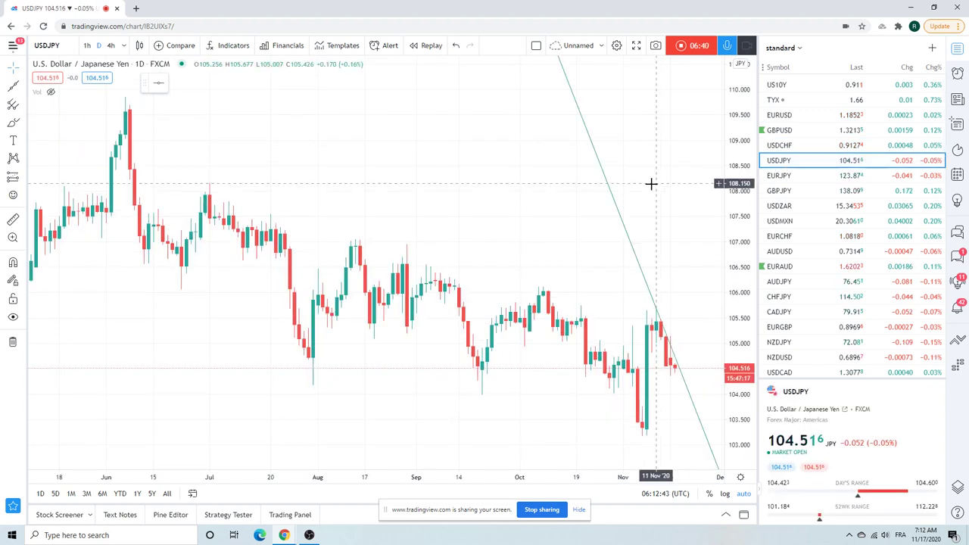
# Hide the steep descending trend line on USDJPY, then switch to the USDZAR chart.
pyautogui.rightClick(618, 210)
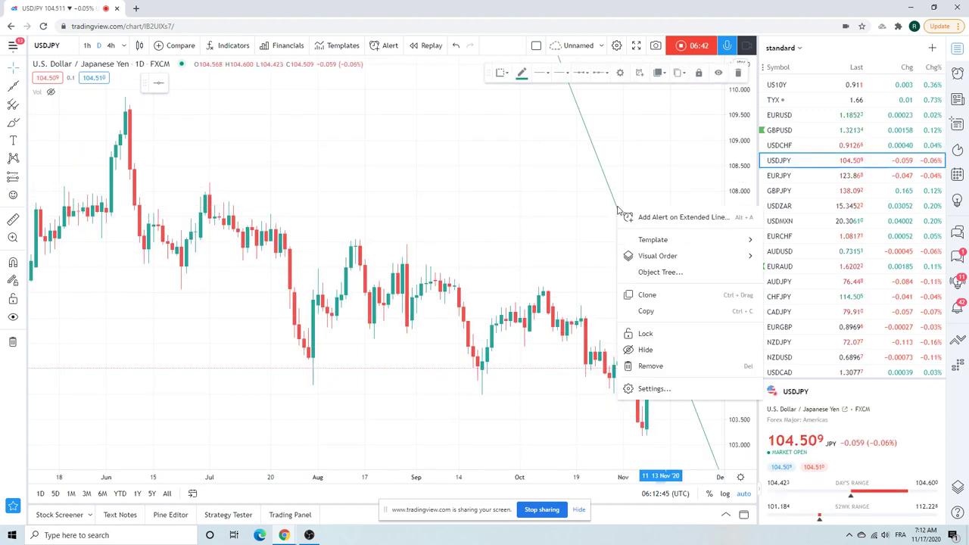
pyautogui.click(650, 349)
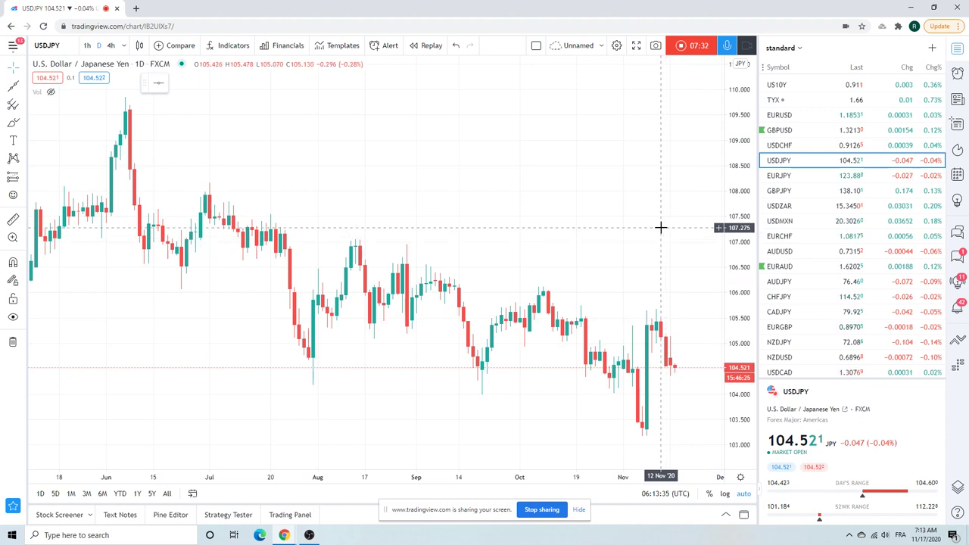
pyautogui.click(784, 211)
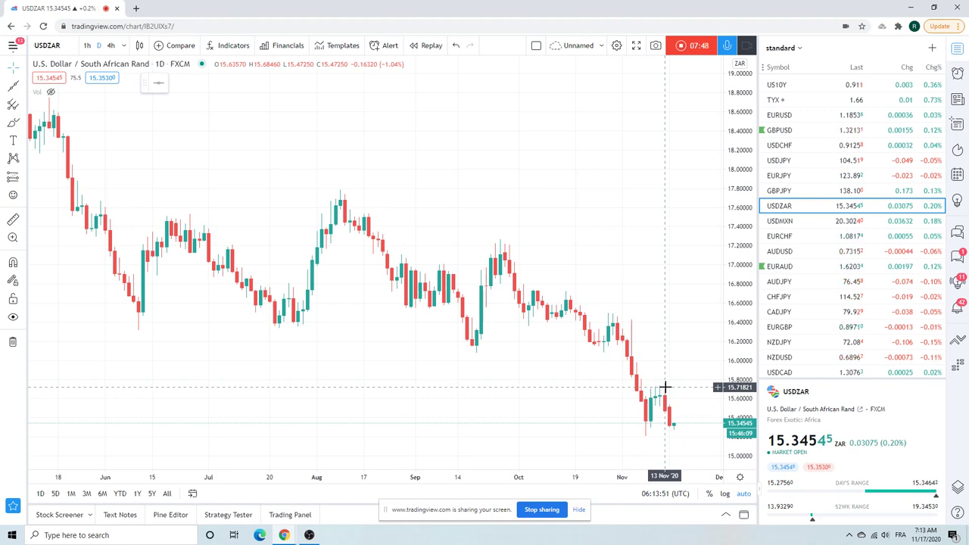
pyautogui.scroll(-2, 671, 348)
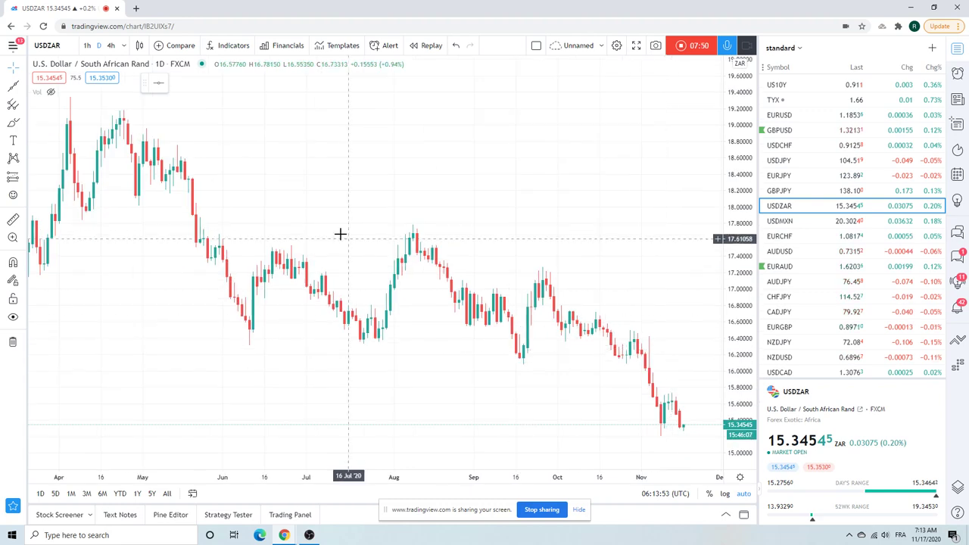
pyautogui.scroll(1, 488, 203)
pyautogui.scroll(-3, 486, 208)
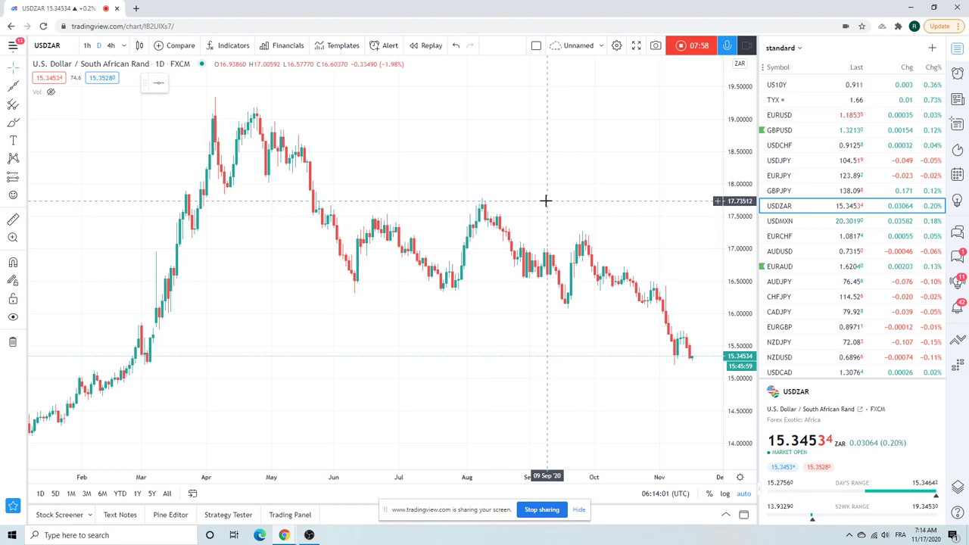
pyautogui.scroll(2, 545, 201)
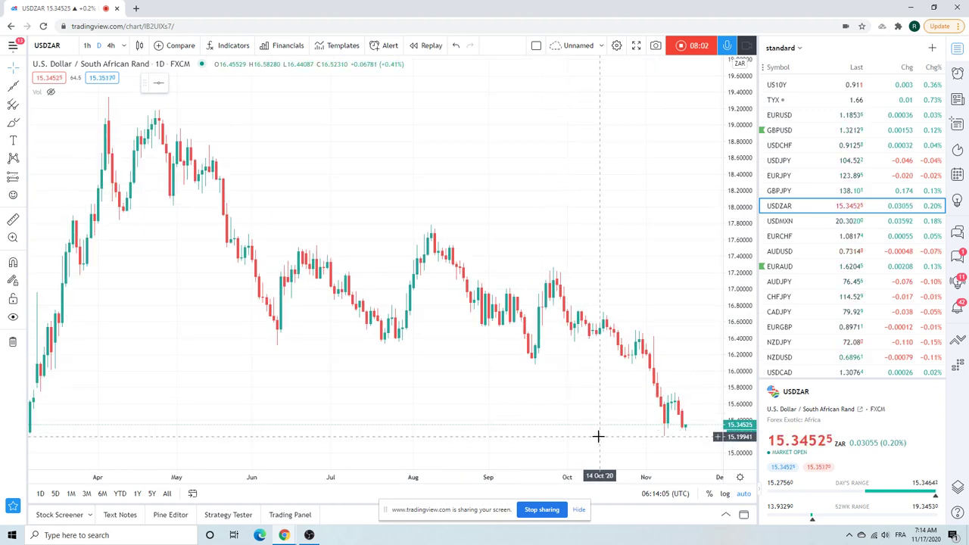
pyautogui.scroll(-1, 598, 438)
pyautogui.scroll(-2, 598, 436)
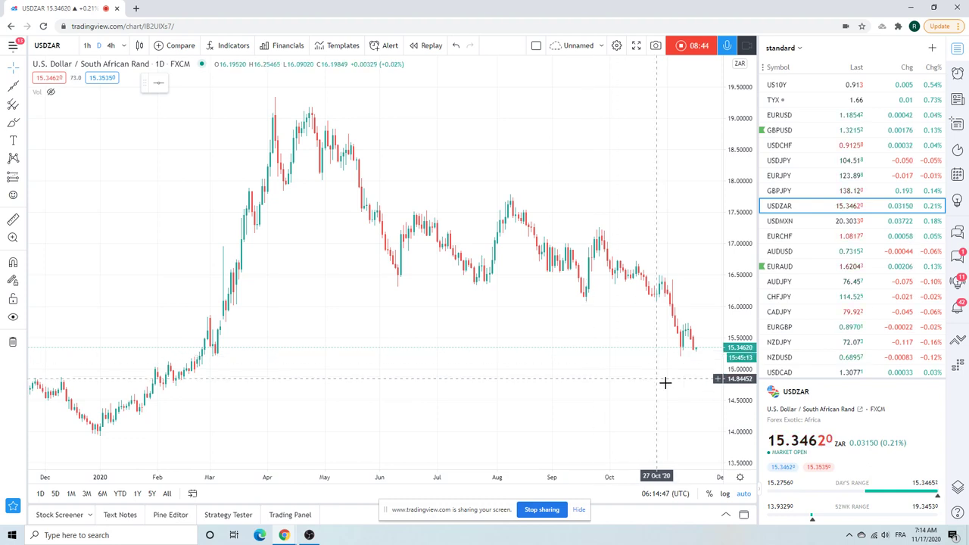
# Open AUDUSD, inspect its trend lines on 1-hour candles, then return to daily.
pyautogui.click(774, 253)
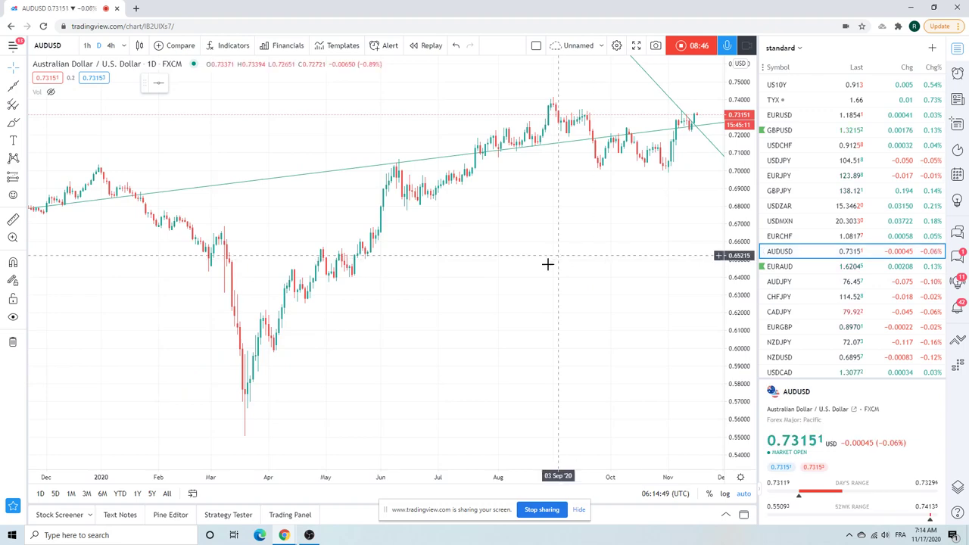
pyautogui.scroll(5, 551, 284)
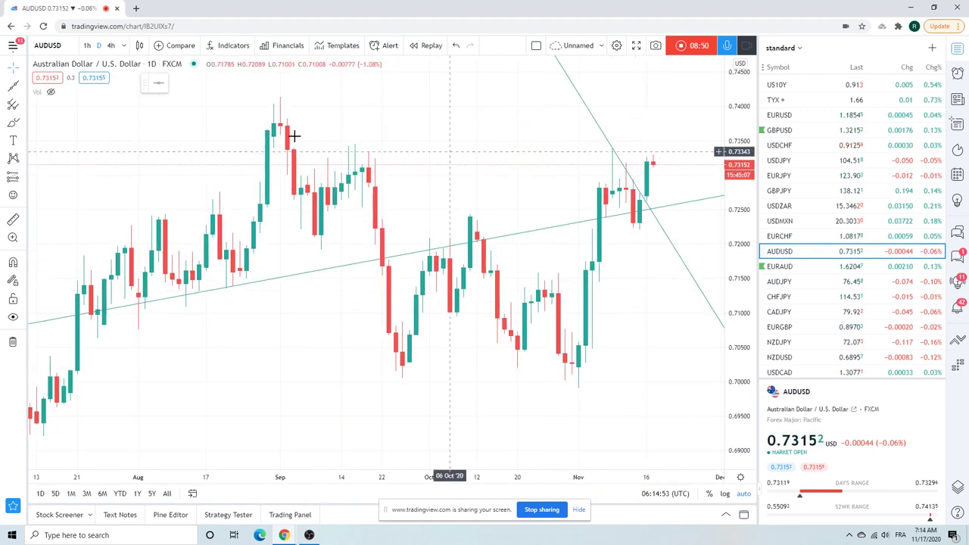
pyautogui.click(87, 45)
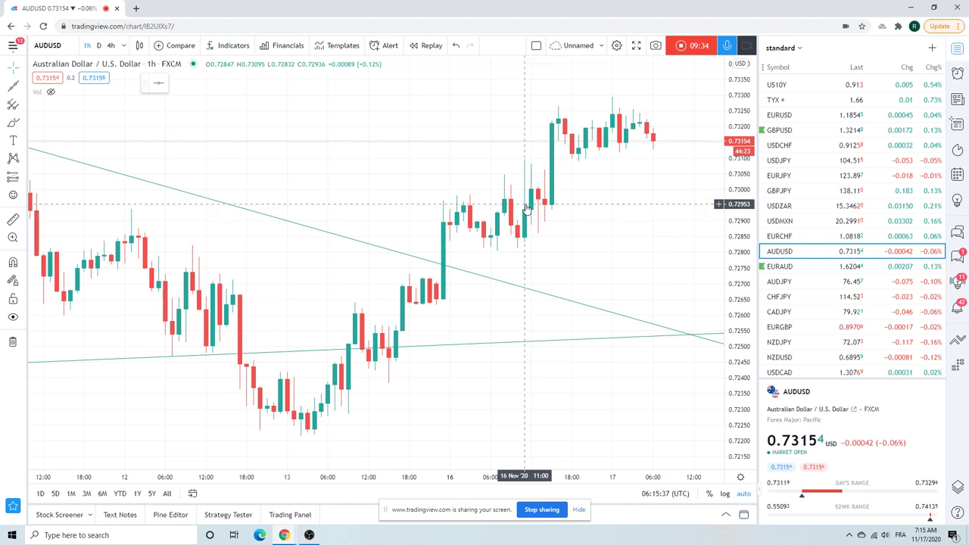
pyautogui.scroll(-4, 554, 255)
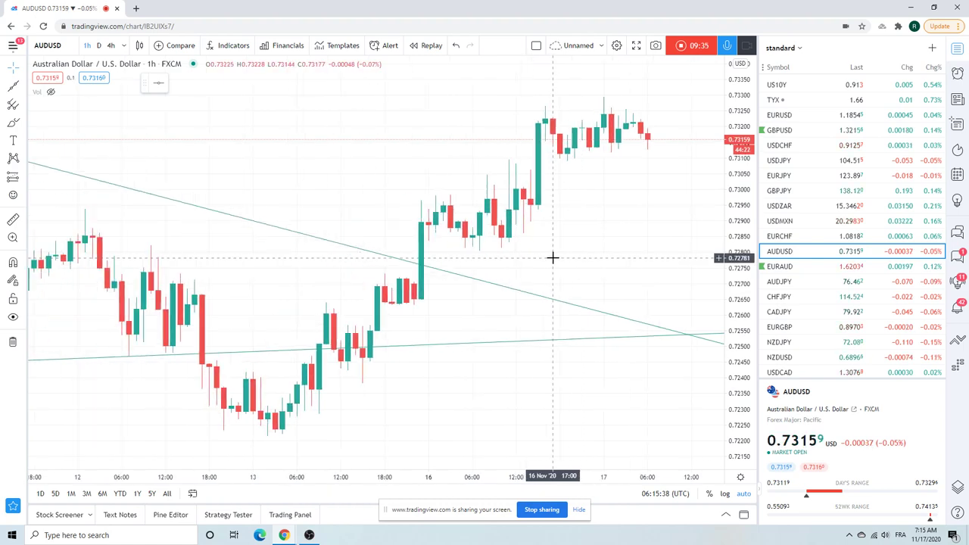
pyautogui.click(98, 45)
pyautogui.scroll(3, 528, 265)
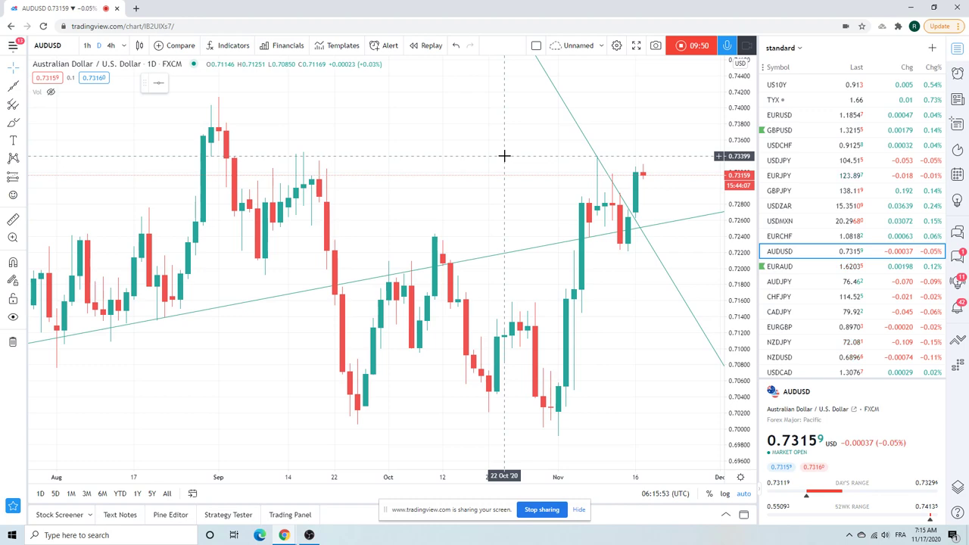
pyautogui.scroll(-3, 504, 156)
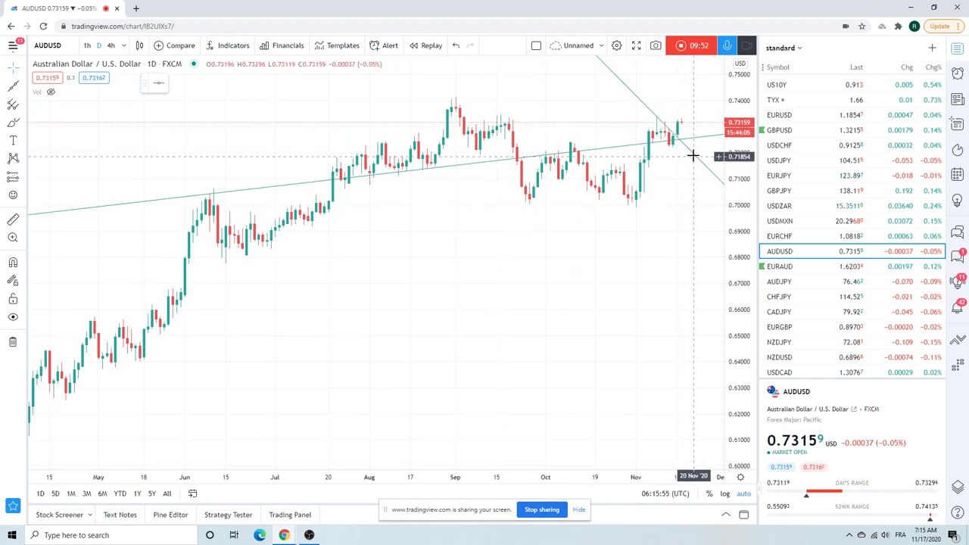
# Hide both trend lines on the AUDUSD daily chart.
pyautogui.rightClick(695, 161)
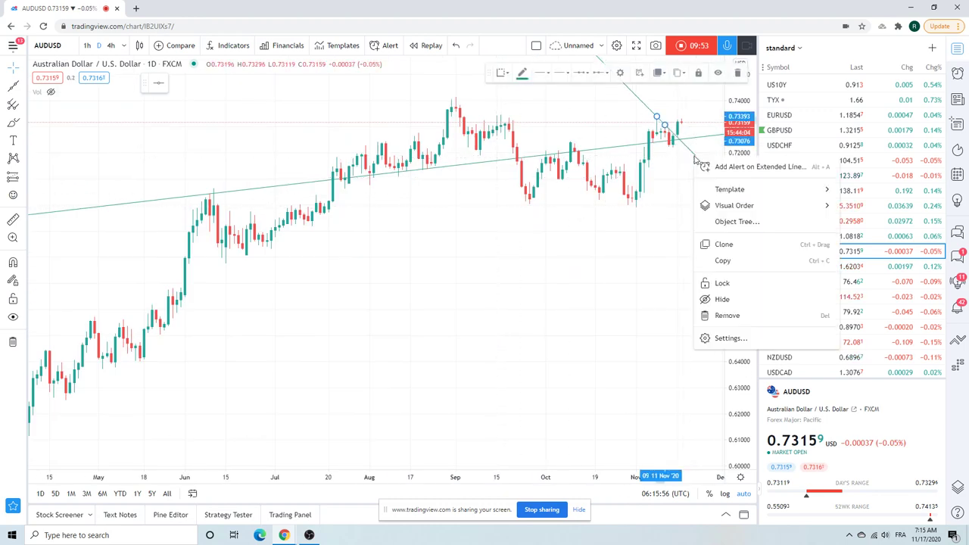
pyautogui.click(746, 297)
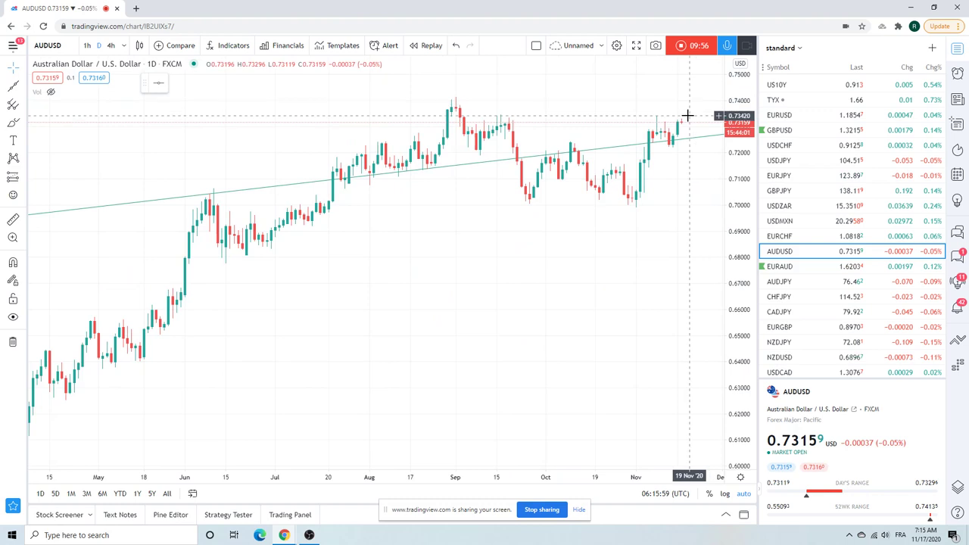
pyautogui.rightClick(608, 152)
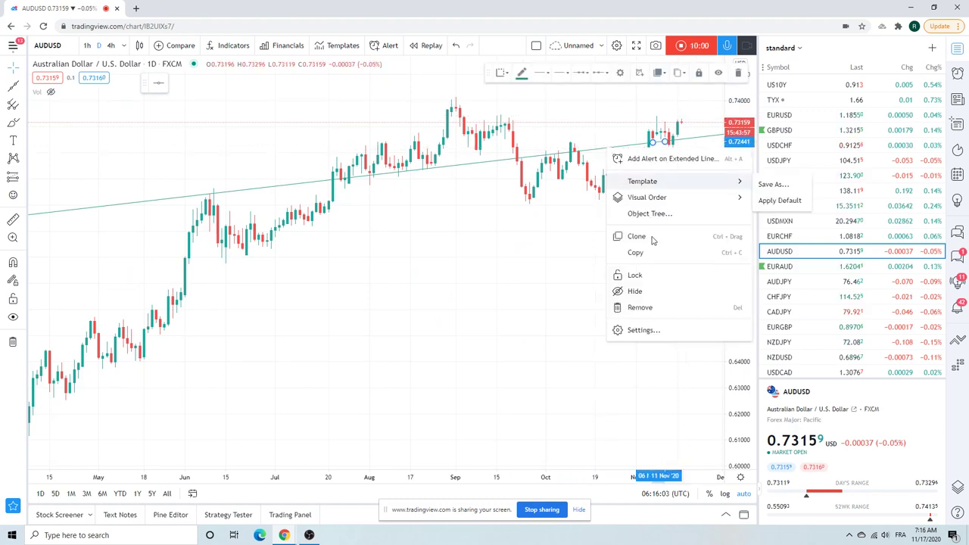
pyautogui.click(657, 292)
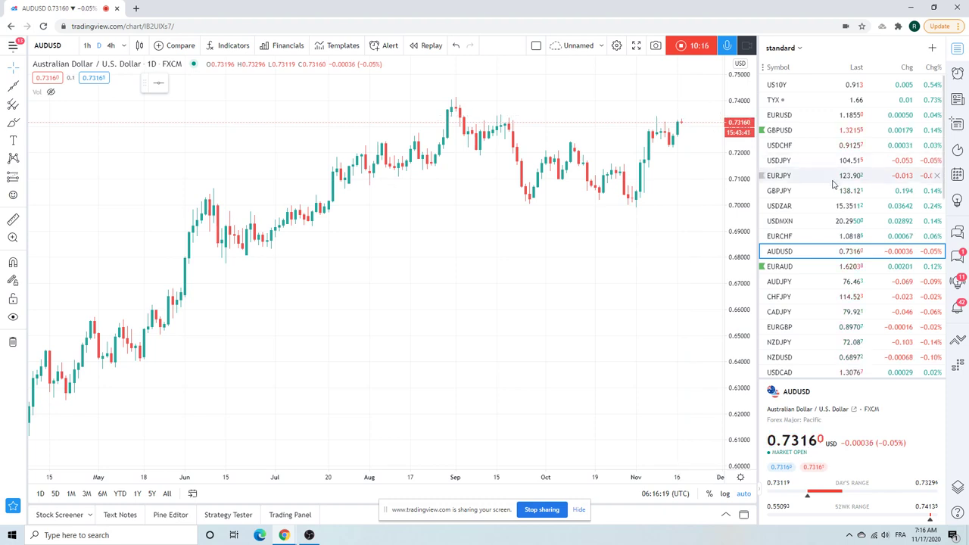
pyautogui.scroll(-1, 833, 184)
# Switch via USDCAD to the NZDUSD daily chart and zoom out to see history back to 2018.
pyautogui.click(788, 322)
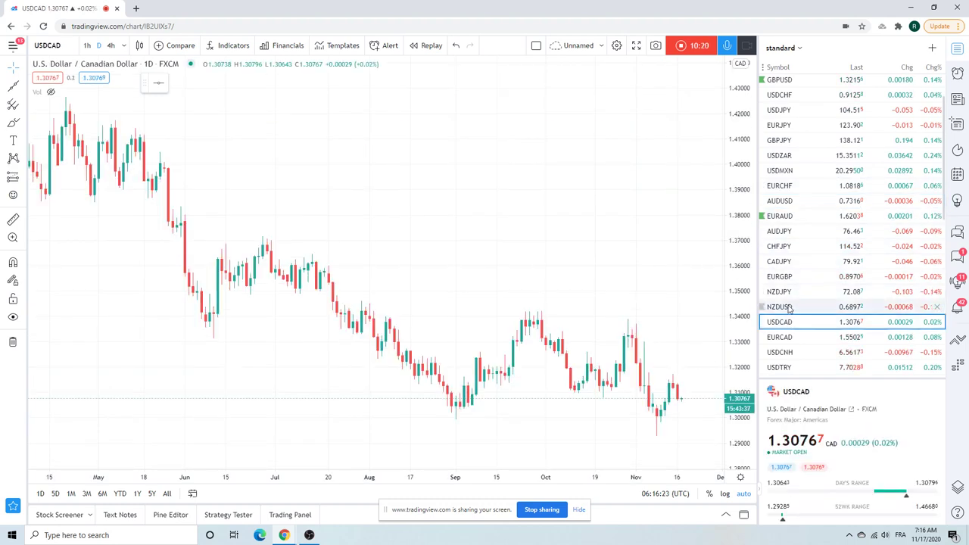
pyautogui.click(789, 308)
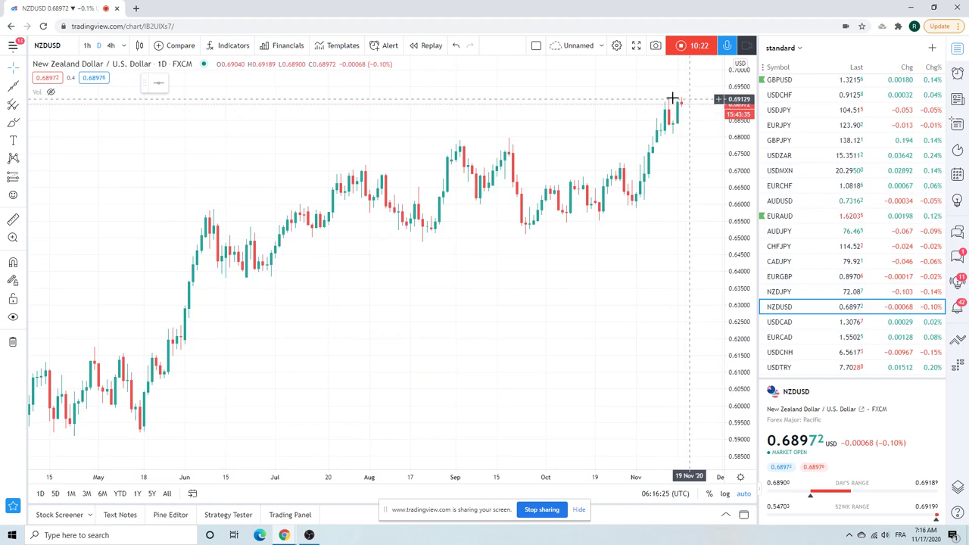
pyautogui.scroll(-5, 392, 190)
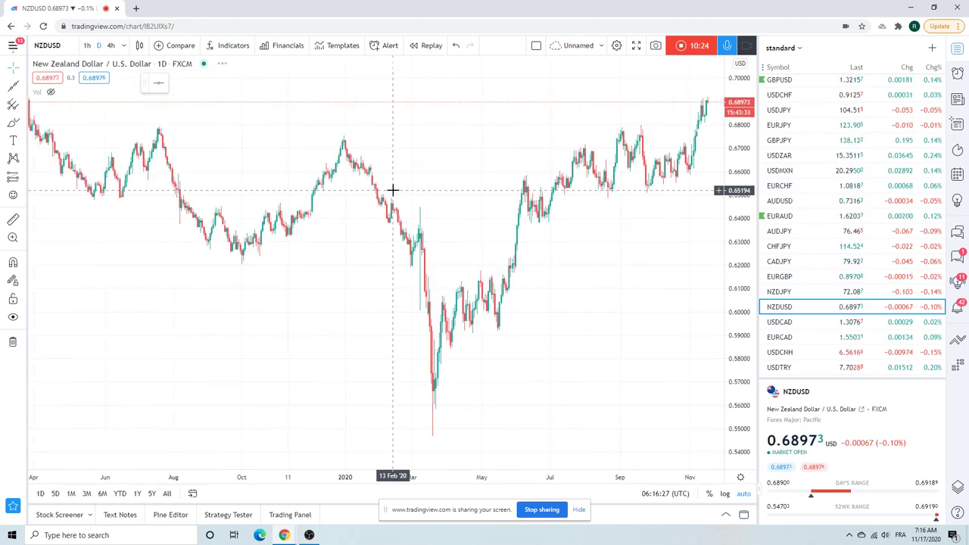
pyautogui.scroll(-4, 392, 190)
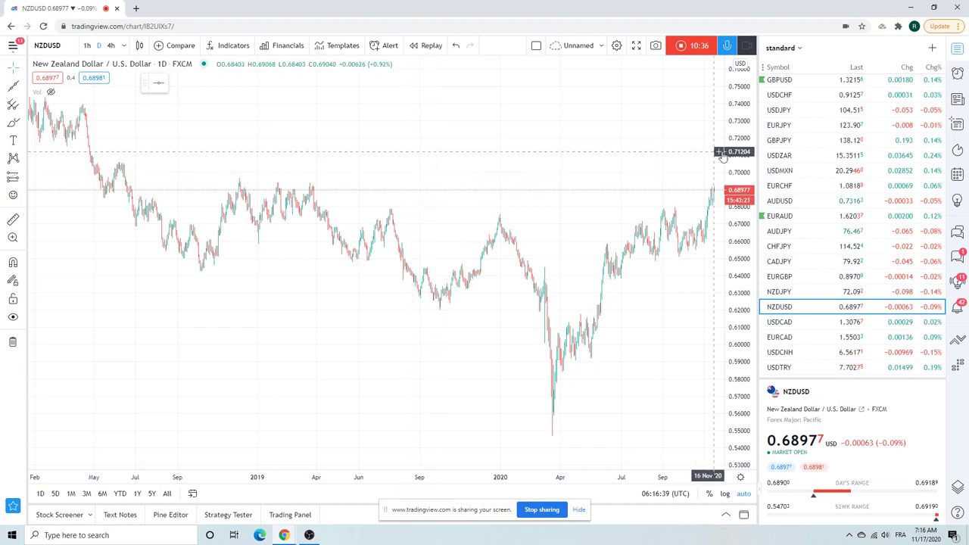
pyautogui.scroll(-1, 797, 161)
pyautogui.scroll(-1, 797, 161)
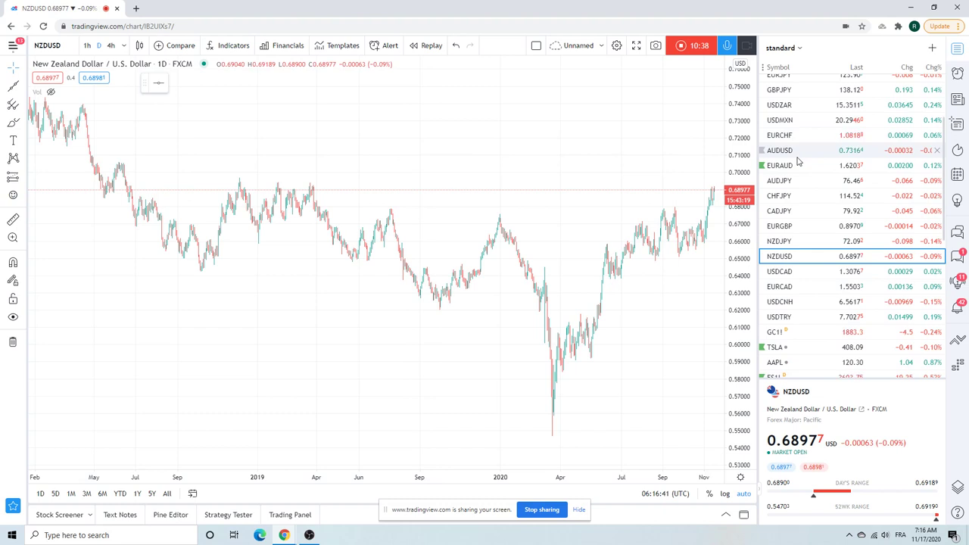
pyautogui.scroll(-1, 797, 161)
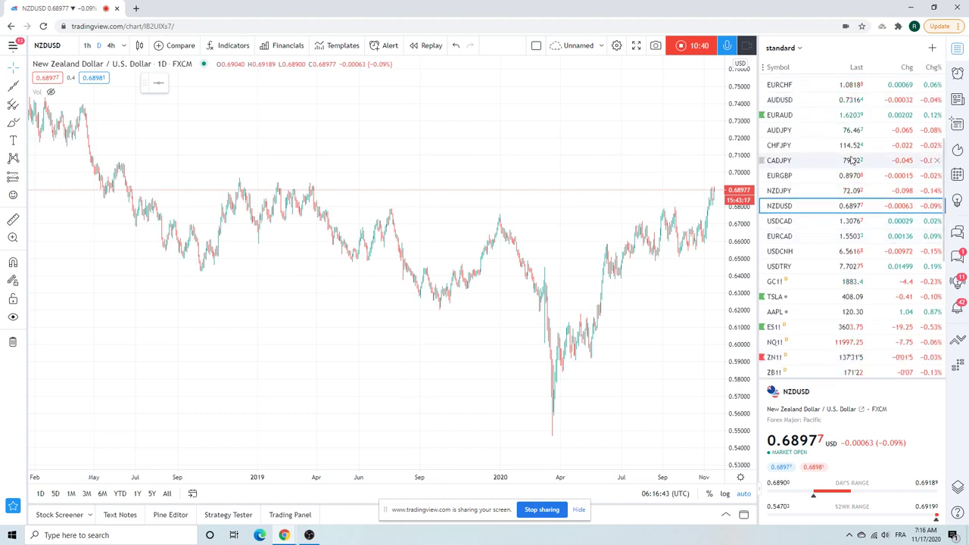
pyautogui.scroll(3, 852, 160)
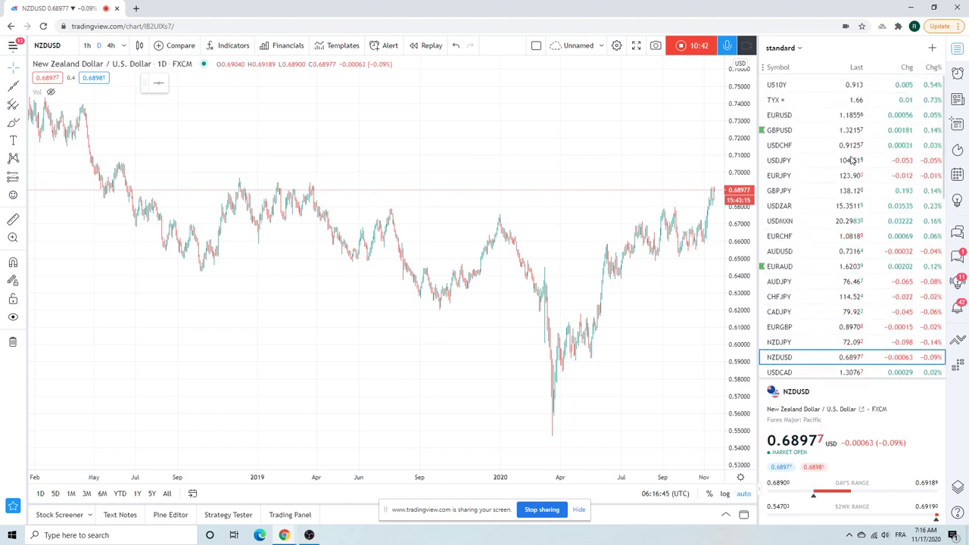
pyautogui.scroll(-4, 852, 161)
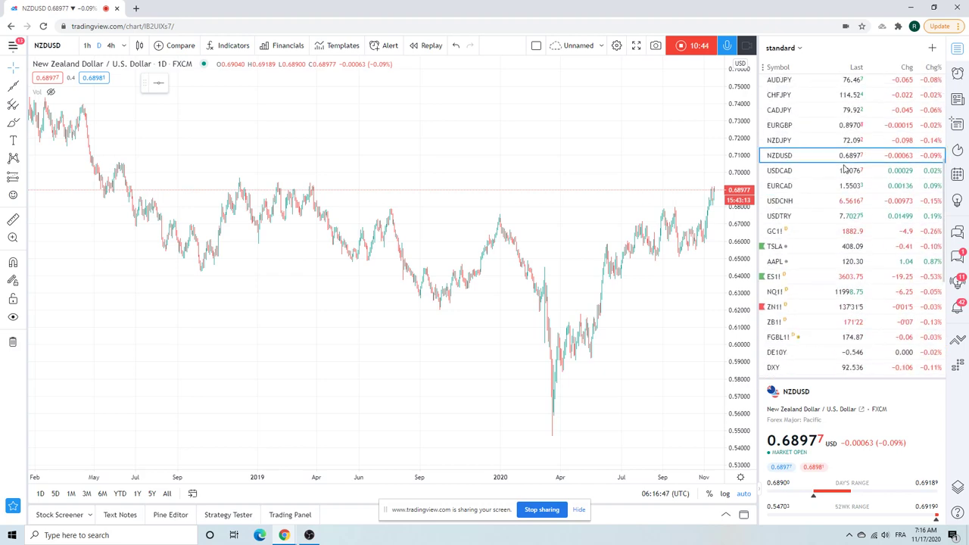
# Review the ES1! S&P 500 E-mini chart at different zooms, then bring up ZB1! T-Bond futures.
pyautogui.click(811, 279)
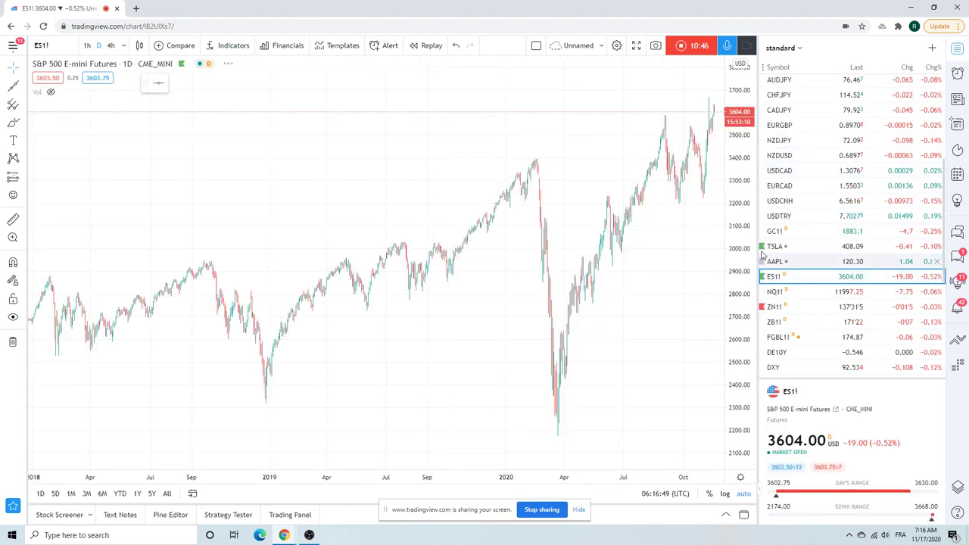
pyautogui.scroll(10, 530, 178)
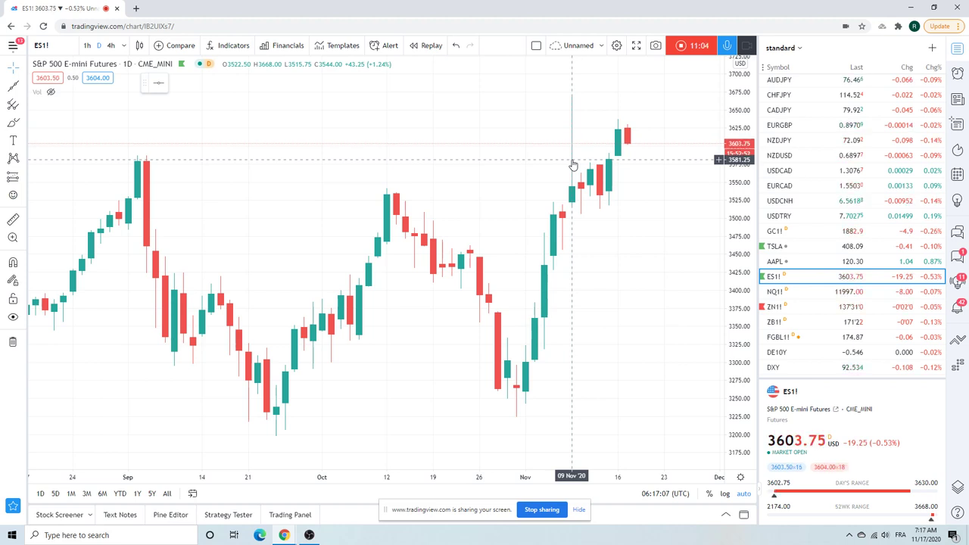
pyautogui.scroll(-2, 591, 186)
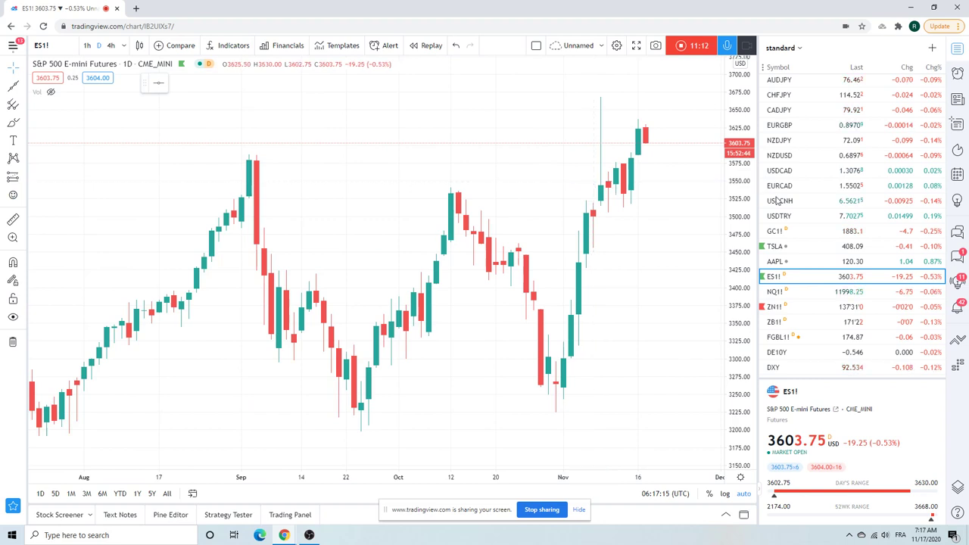
pyautogui.click(775, 326)
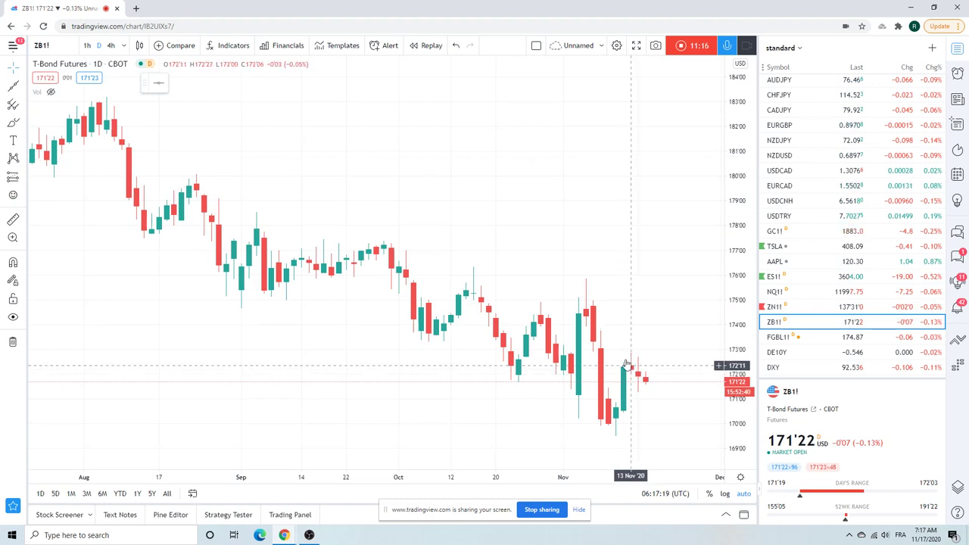
# Zoom the ZB1! chart in and out over recent price action, then scroll the watchlist up toward EURUSD.
pyautogui.scroll(-2, 590, 219)
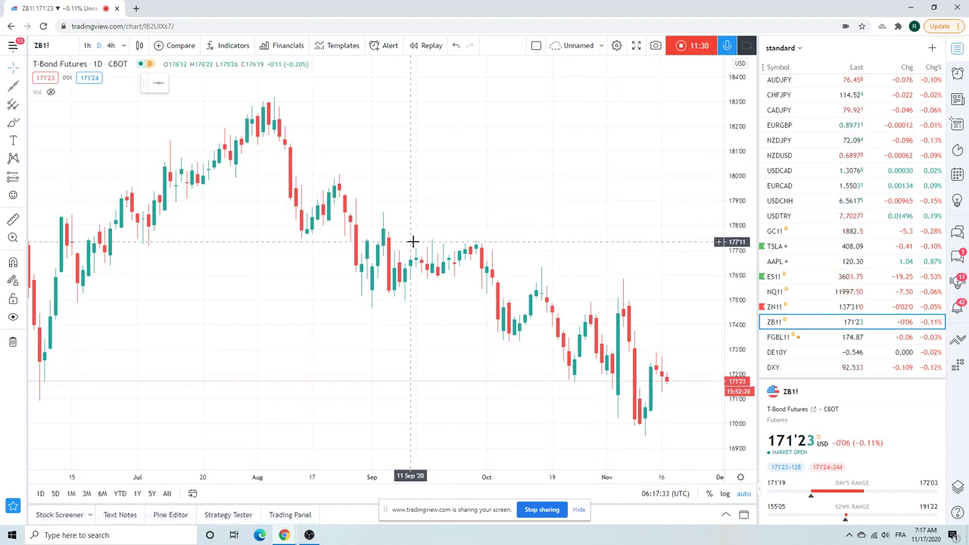
pyautogui.scroll(2, 482, 180)
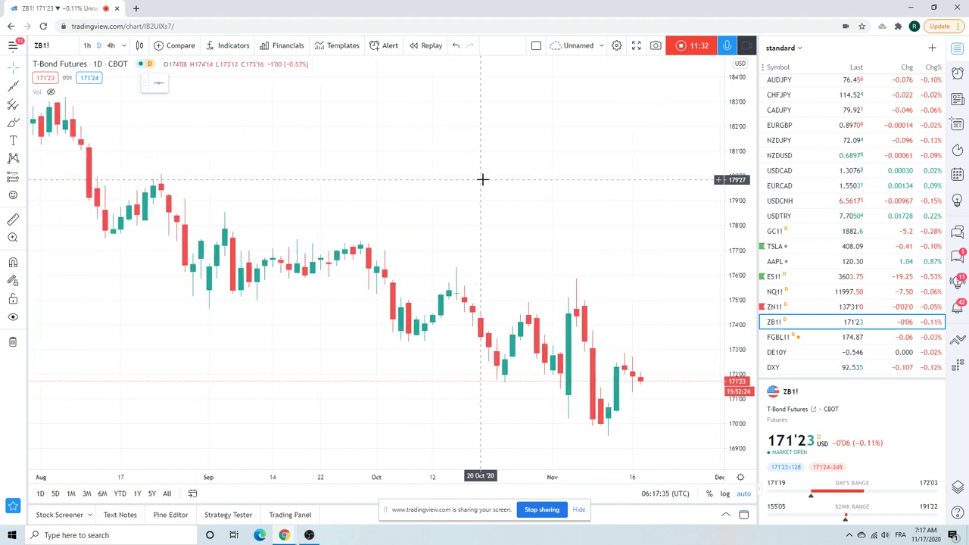
pyautogui.scroll(-2, 482, 179)
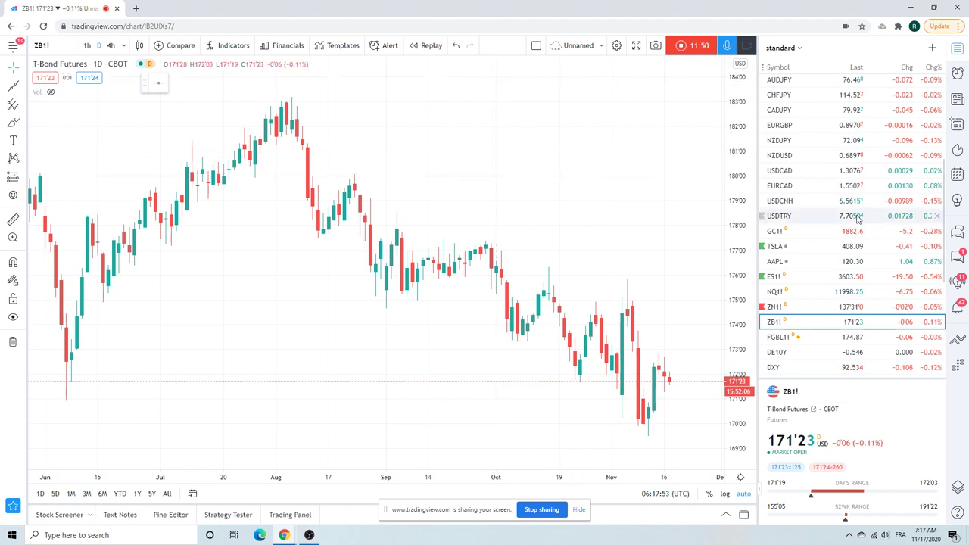
pyautogui.scroll(5, 841, 212)
pyautogui.click(780, 115)
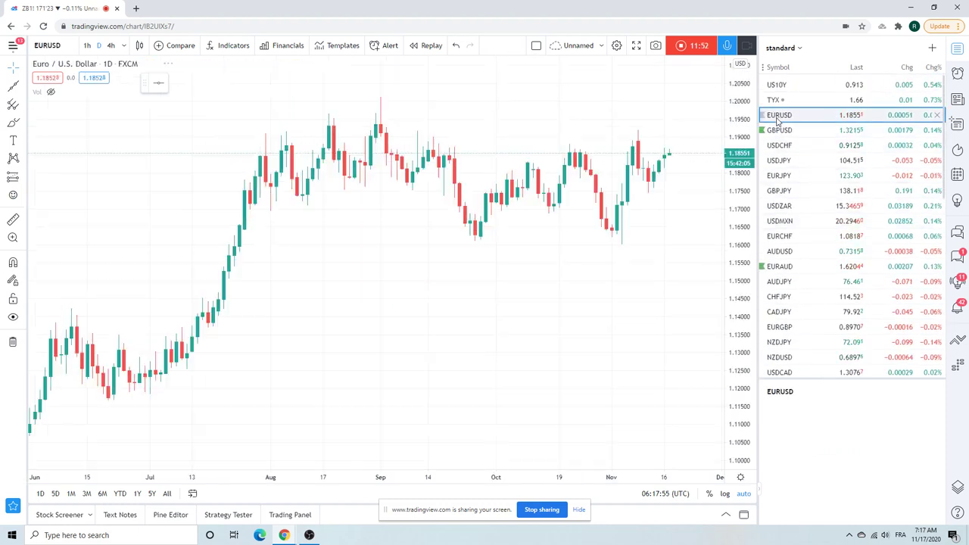
pyautogui.scroll(-1, 630, 180)
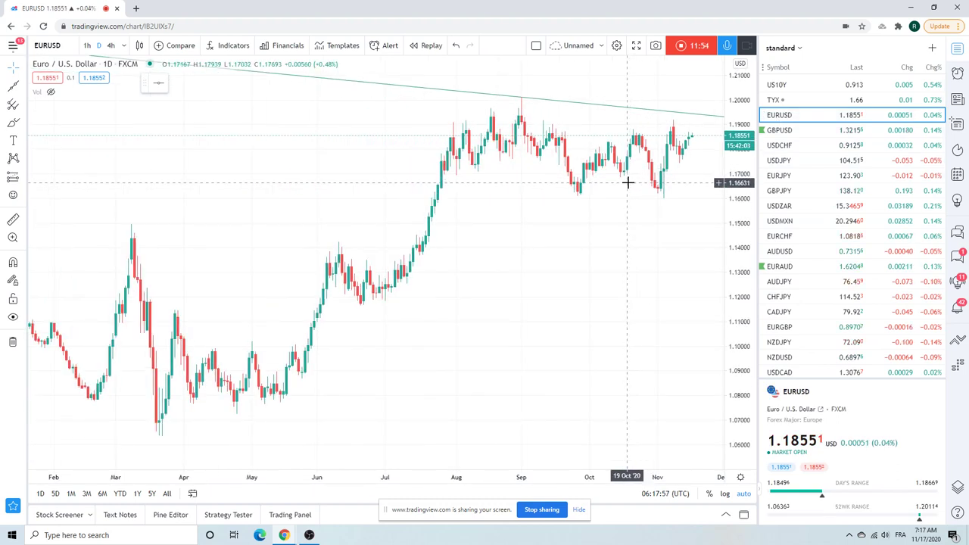
pyautogui.click(675, 116)
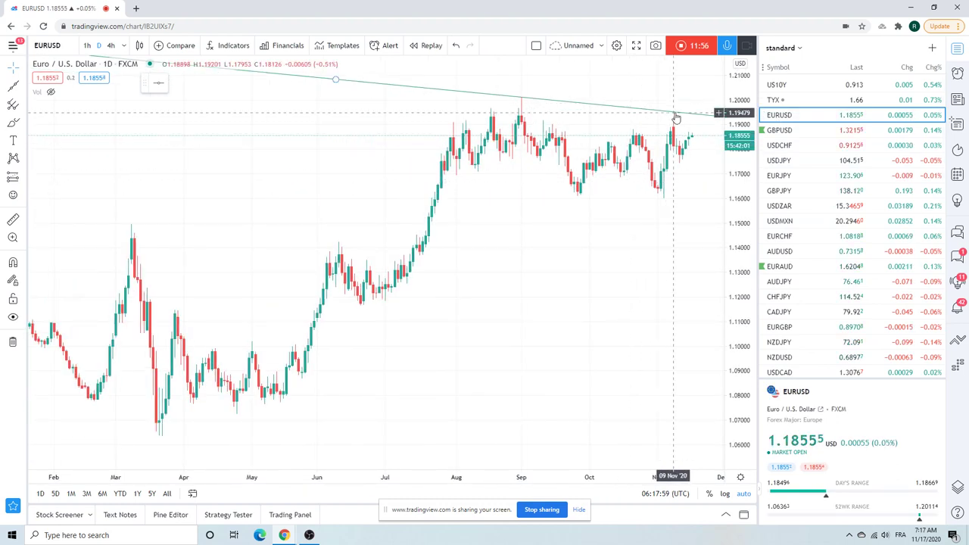